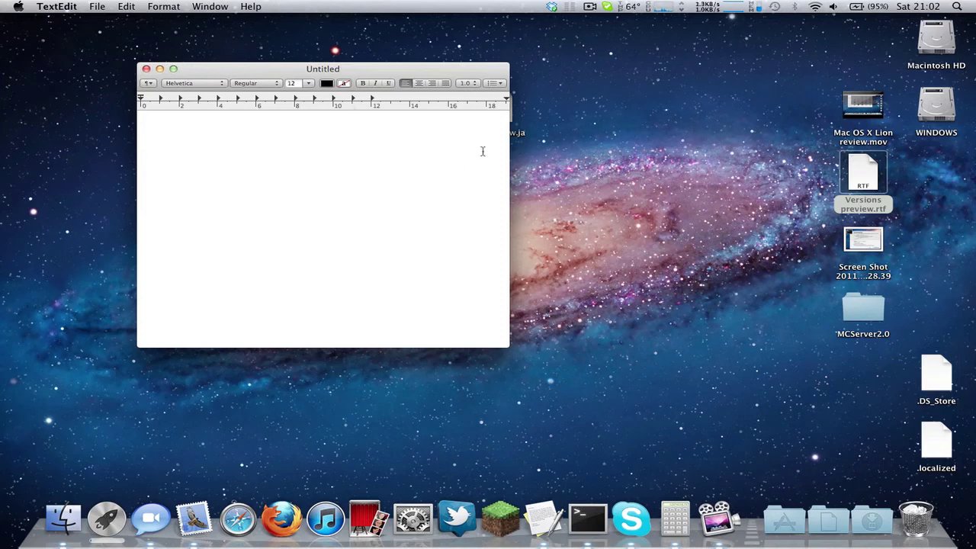
# Move the empty Untitled document window higher on the screen and bring it back into focus.
pyautogui.moveTo(406, 72); pyautogui.dragTo(534, 19)
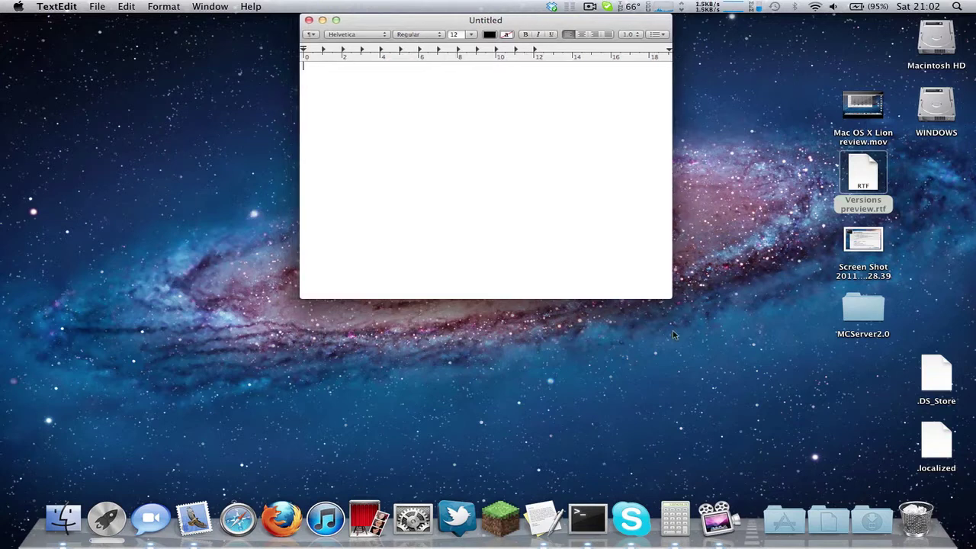
pyautogui.moveTo(673, 333); pyautogui.dragTo(298, 4)
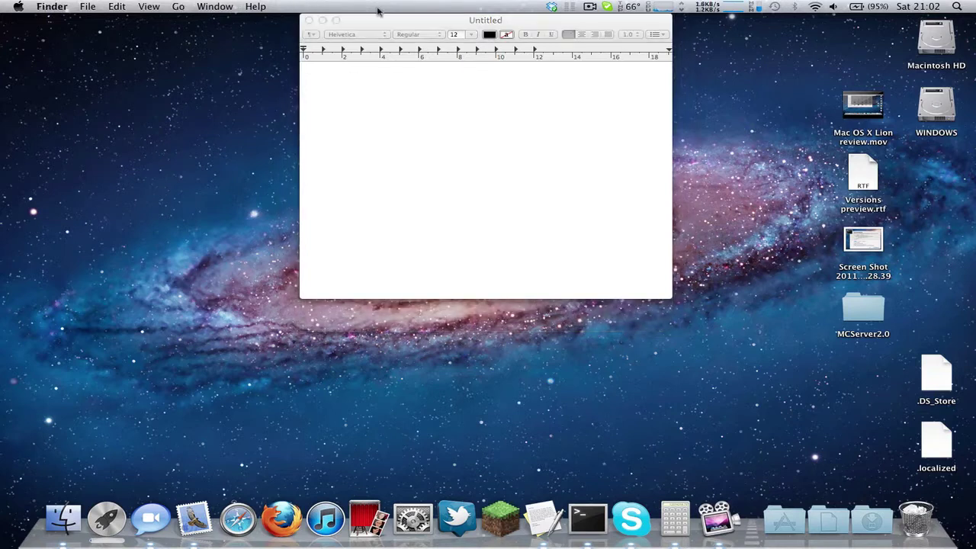
pyautogui.click(473, 15)
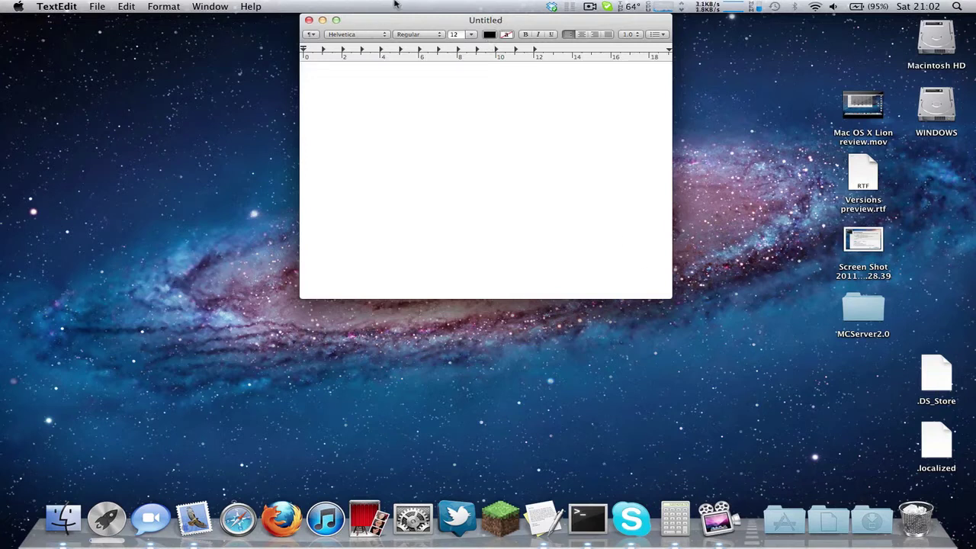
pyautogui.click(651, 331)
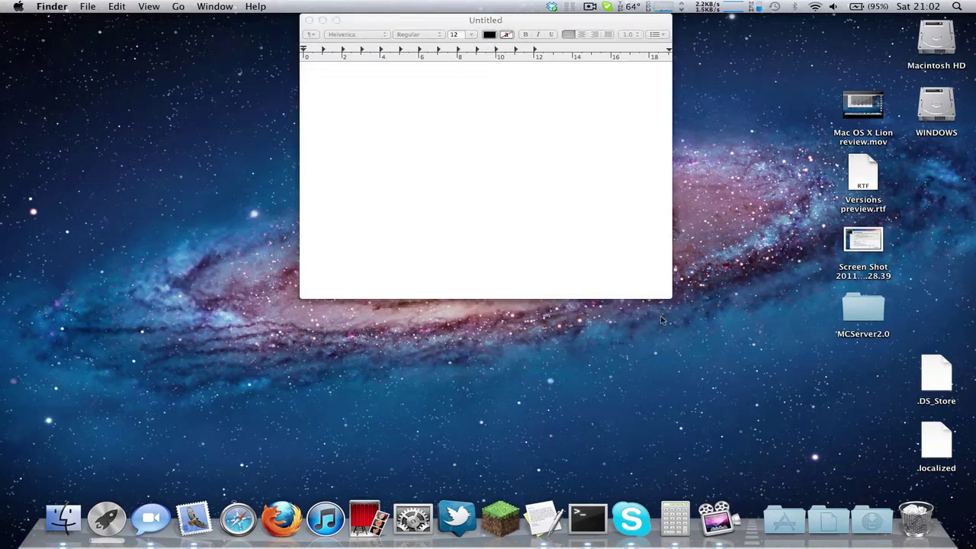
pyautogui.click(616, 222)
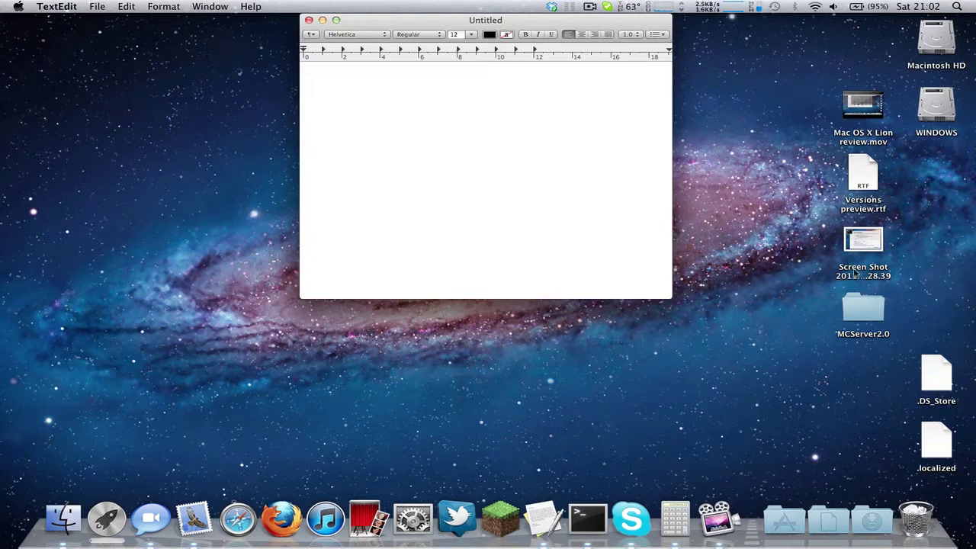
# Select Versions preview.rtf on the Desktop, return to the Untitled document and check memory usage.
pyautogui.click(866, 183)
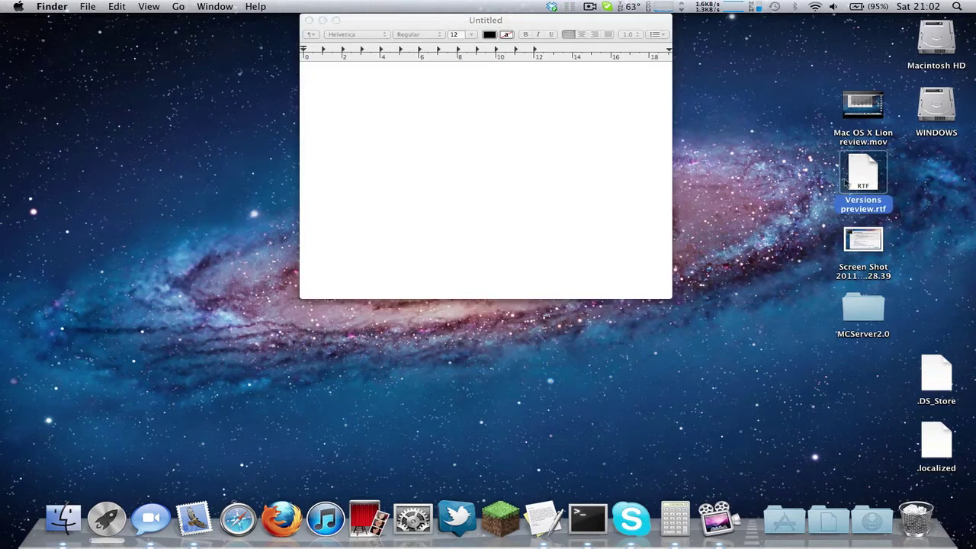
pyautogui.click(620, 180)
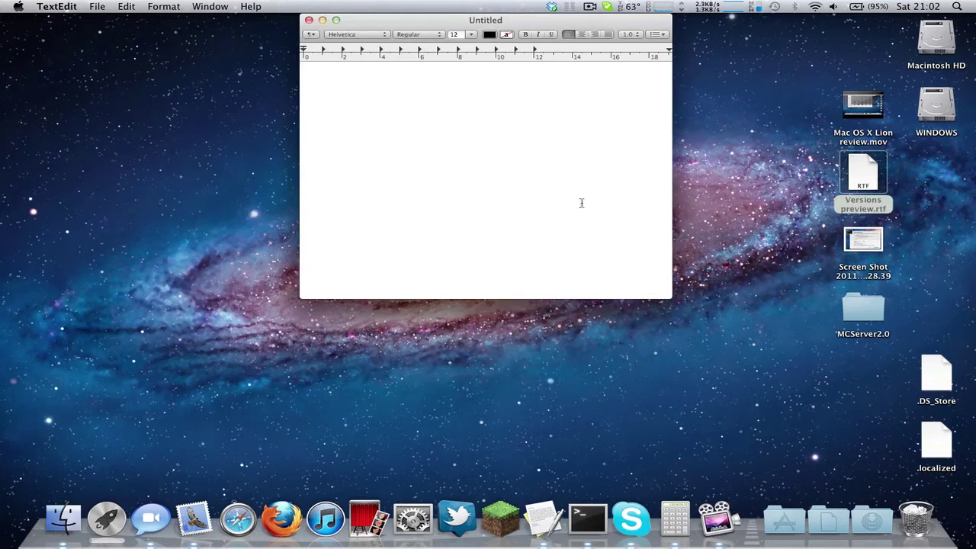
pyautogui.click(755, 6)
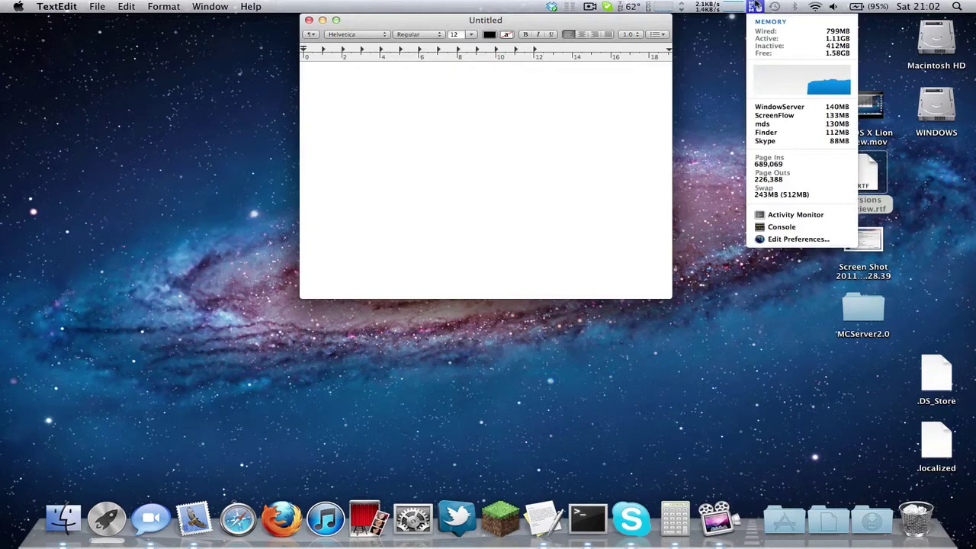
pyautogui.click(756, 6)
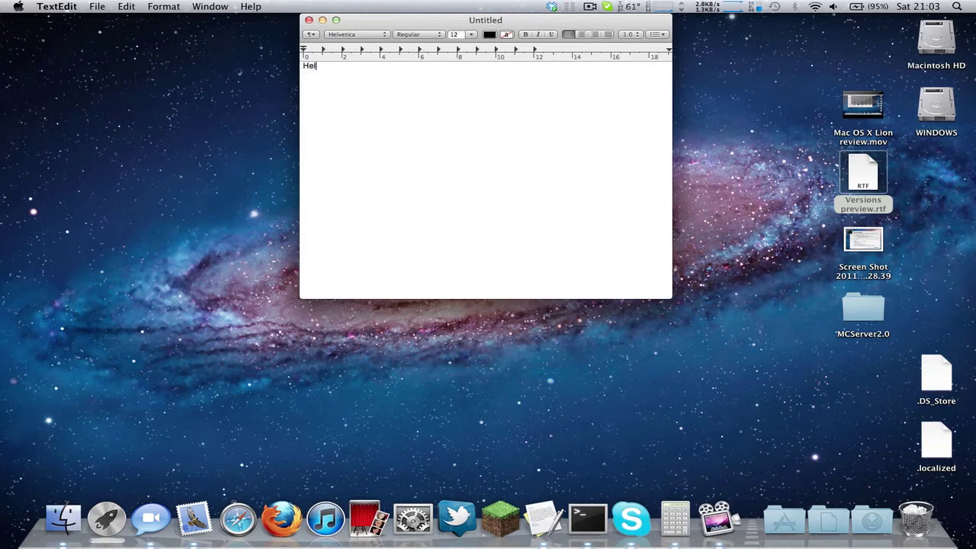
# Complete 'Hello World!' and 'test 1', then save over Versions preview.rtf on the Desktop.
pyautogui.write('World!')
pyautogui.press('super+s')
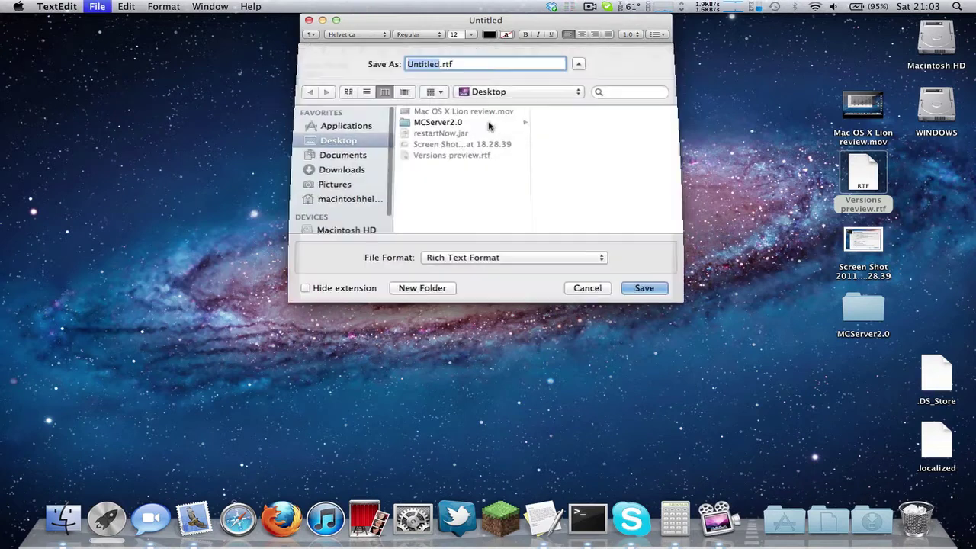
pyautogui.click(448, 135)
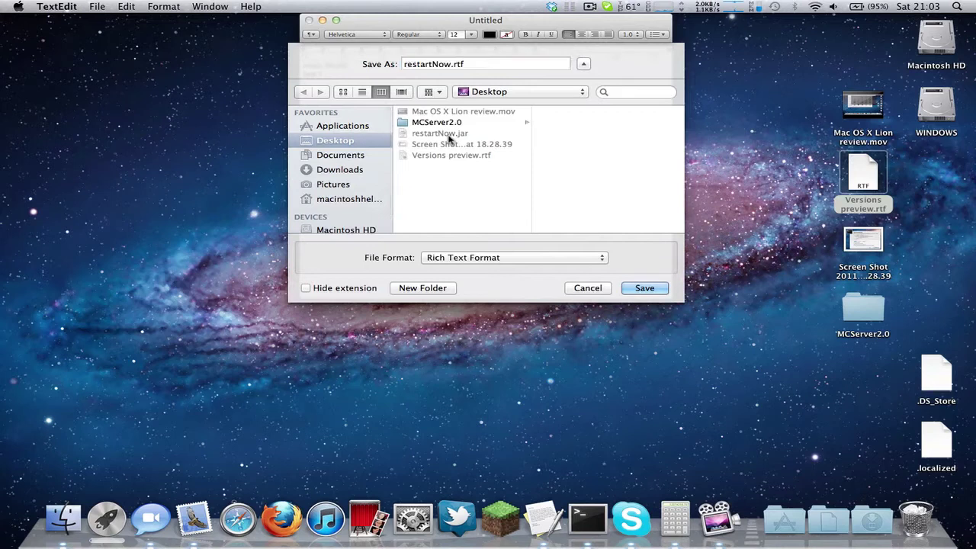
pyautogui.click(433, 155)
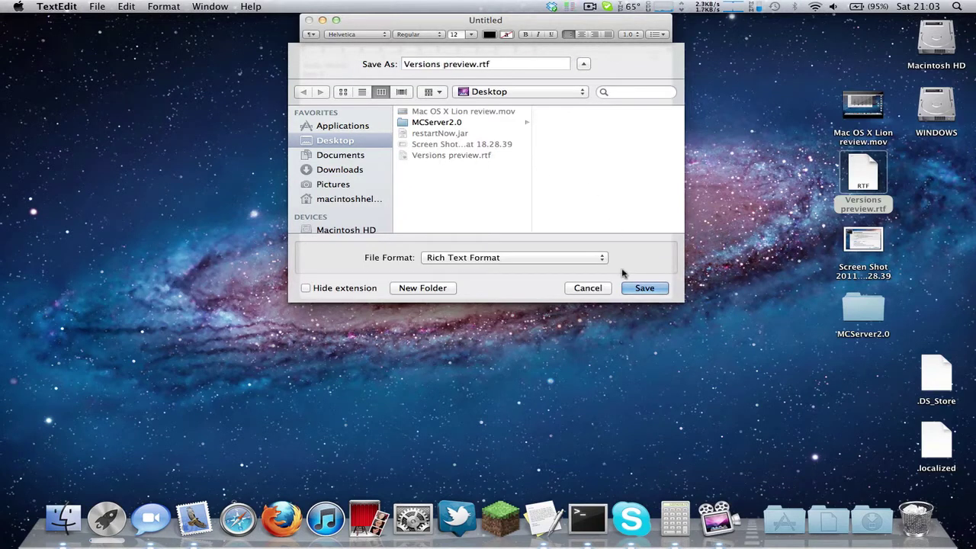
pyautogui.click(644, 287)
pyautogui.click(585, 119)
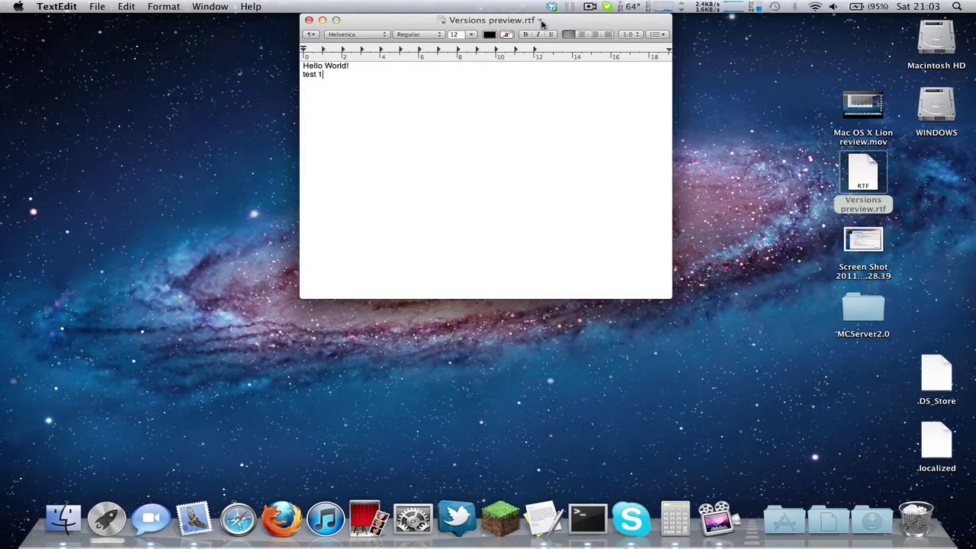
# Open Browse All Versions for Versions preview.rtf from the title-bar menu.
pyautogui.click(539, 21)
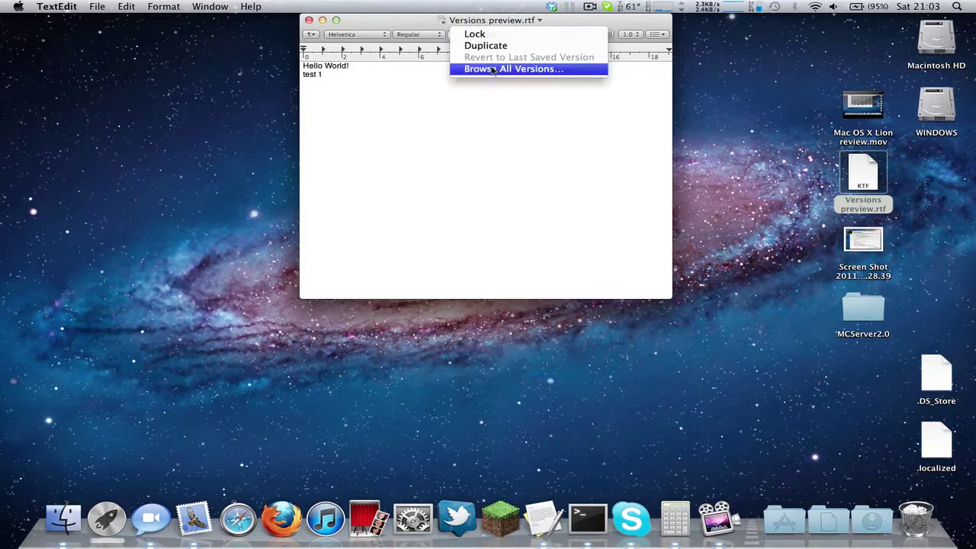
pyautogui.click(522, 70)
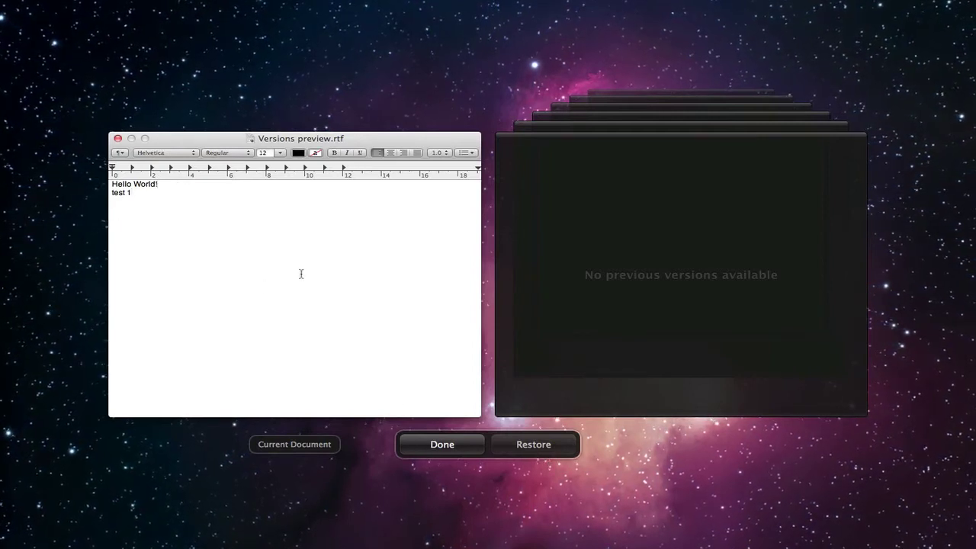
# Add a 'test 2' line to the document and save it.
pyautogui.press('BackSpace')
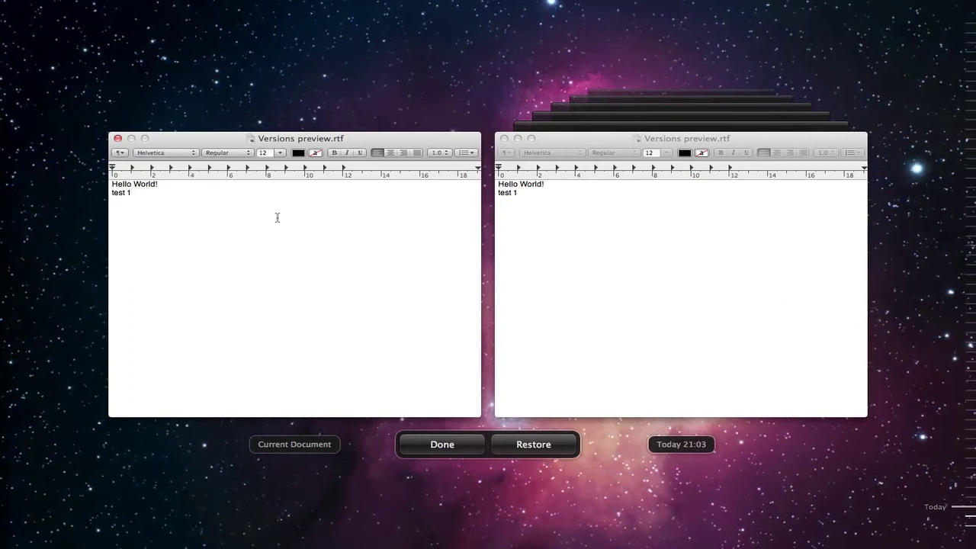
pyautogui.press('BackSpace')
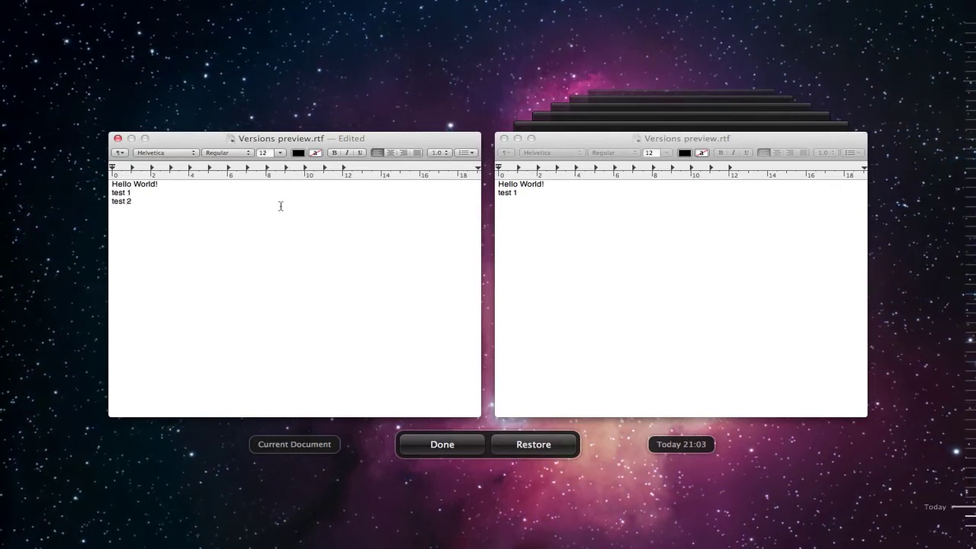
pyautogui.press('super+s')
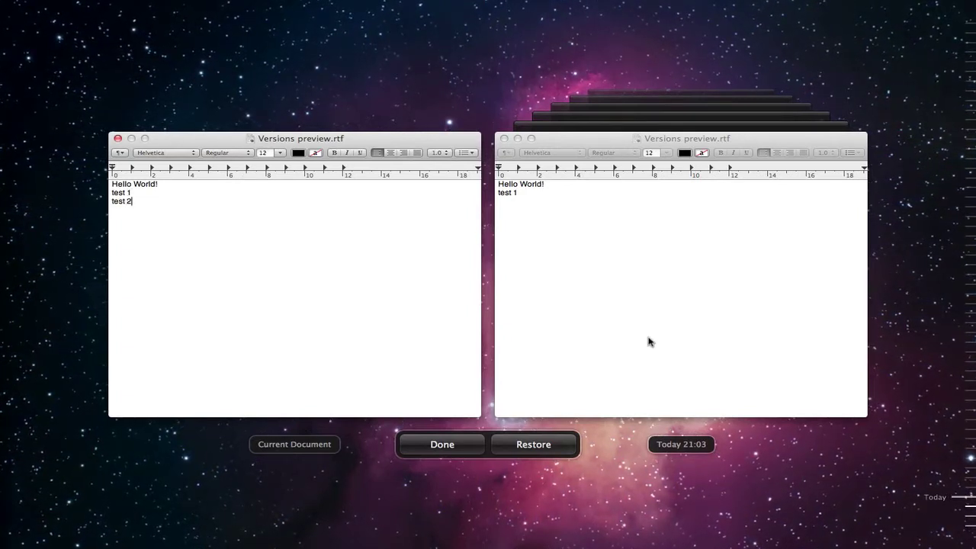
# Step between the 21:04 and 21:03 versions and restore the 21:03 version.
pyautogui.click(953, 525)
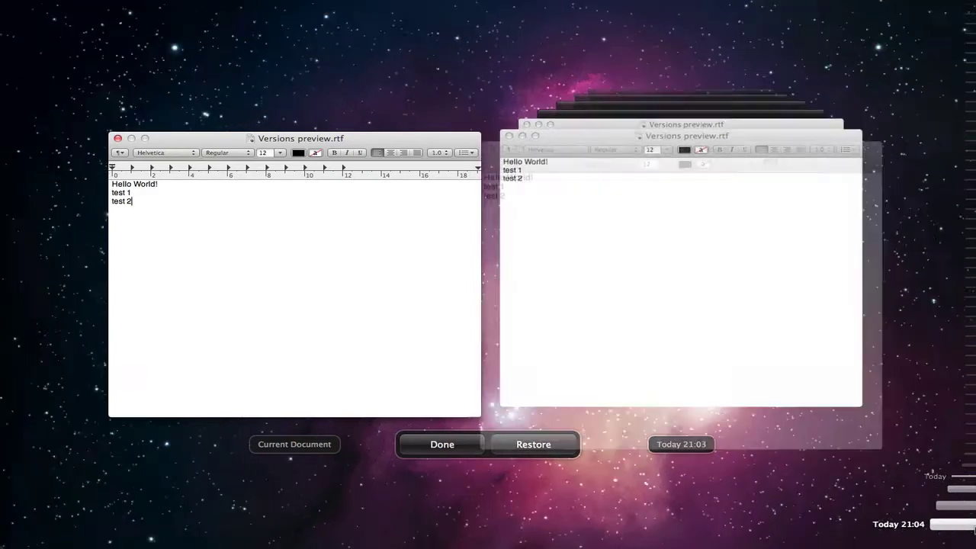
pyautogui.click(722, 126)
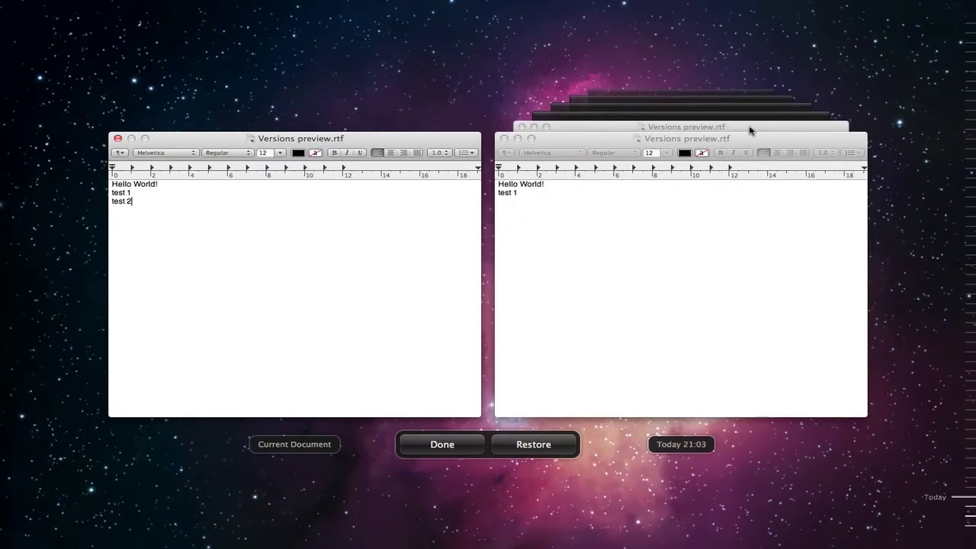
pyautogui.click(972, 527)
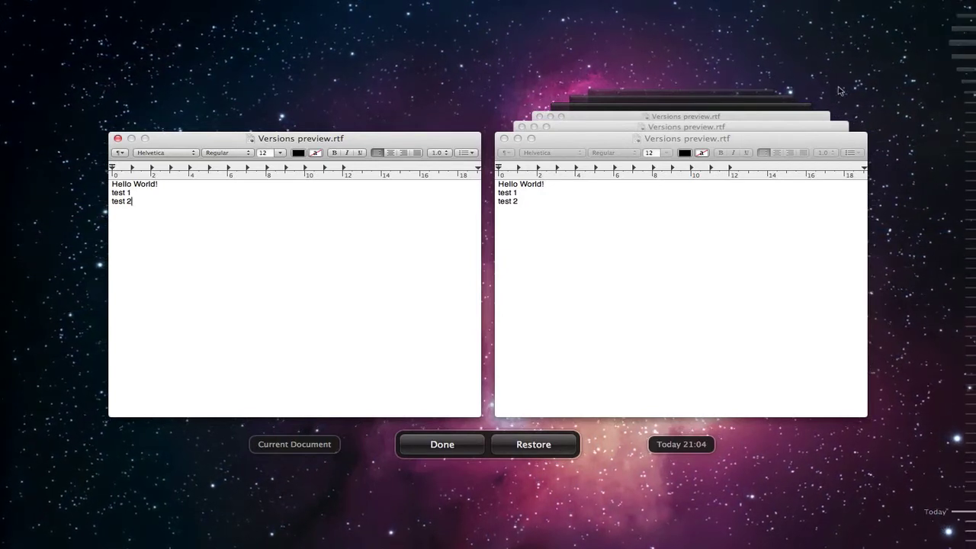
pyautogui.click(607, 138)
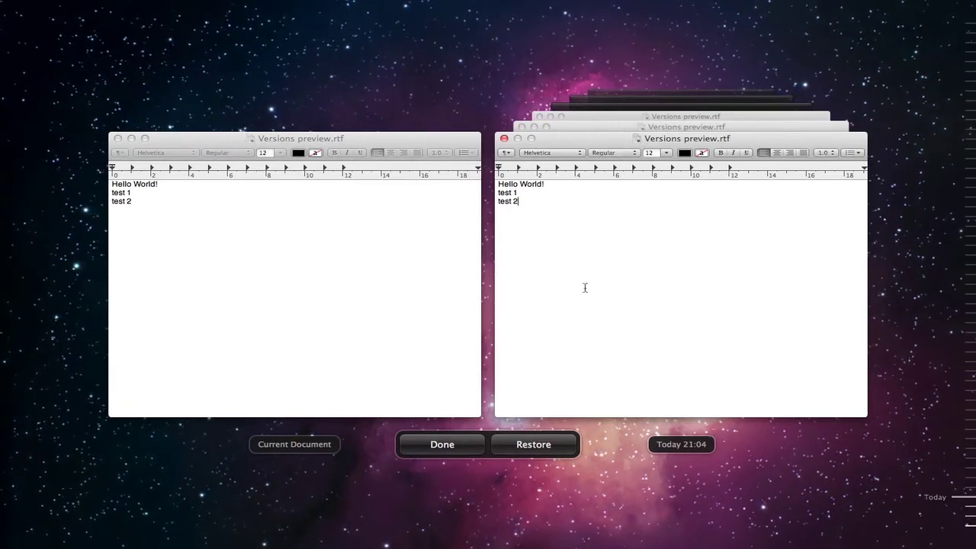
pyautogui.click(614, 119)
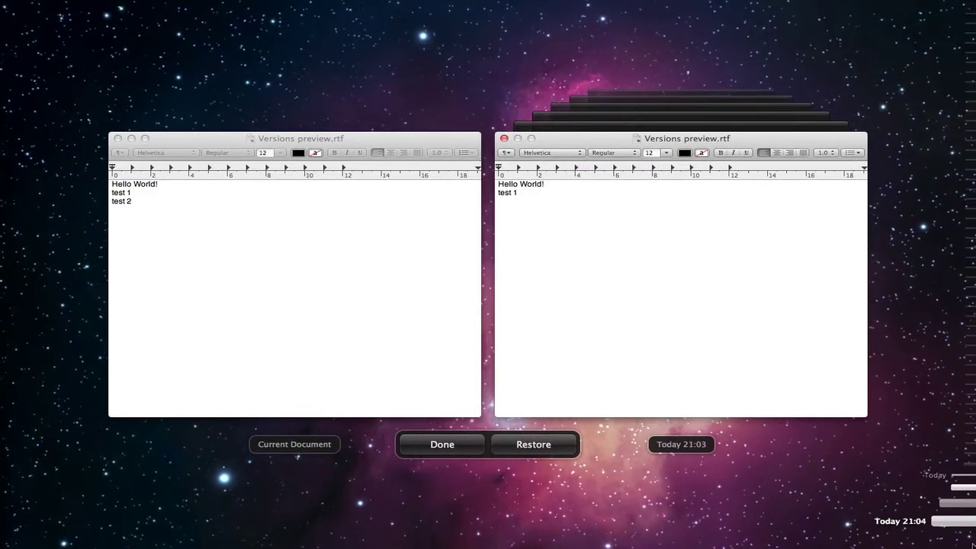
pyautogui.click(508, 444)
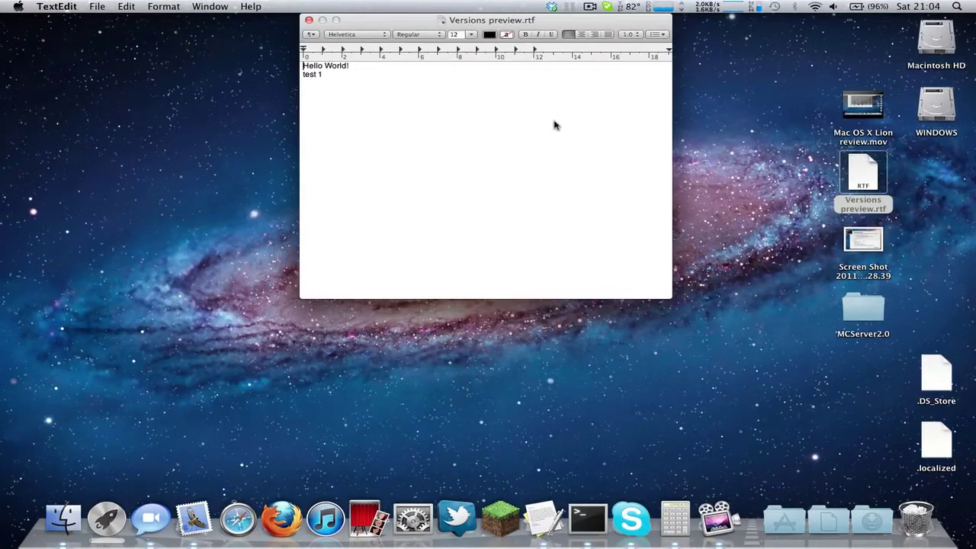
# Browse all versions and restore the 21:04 version containing the test 2 line.
pyautogui.click(535, 23)
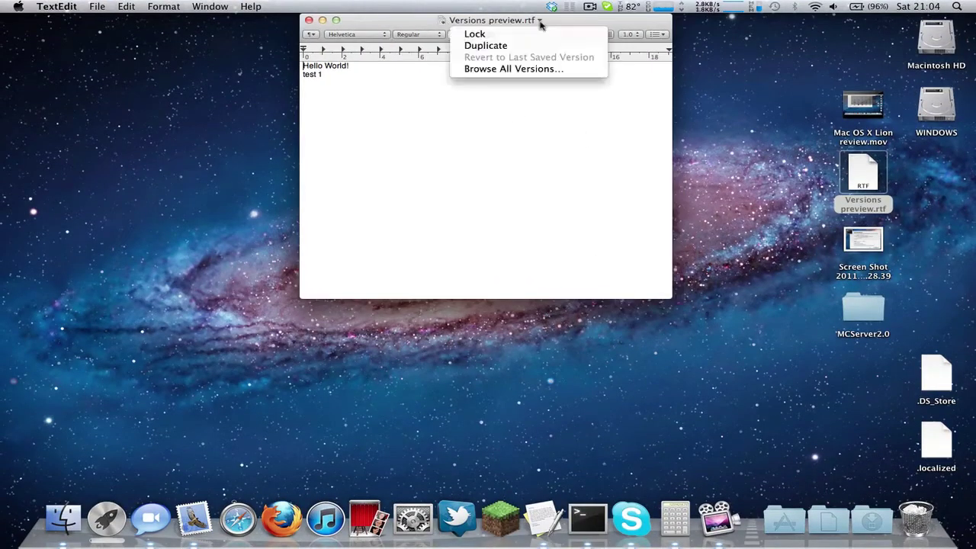
pyautogui.click(534, 69)
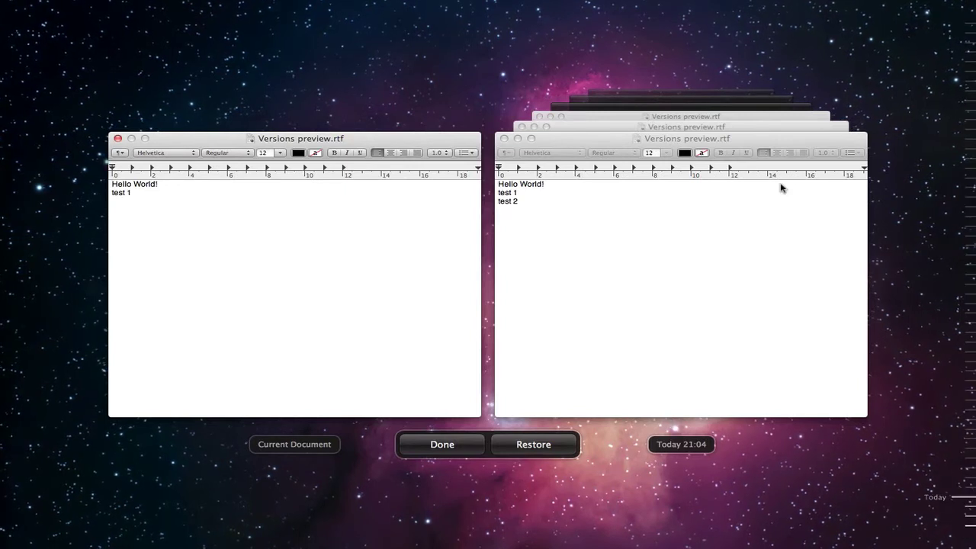
pyautogui.click(748, 147)
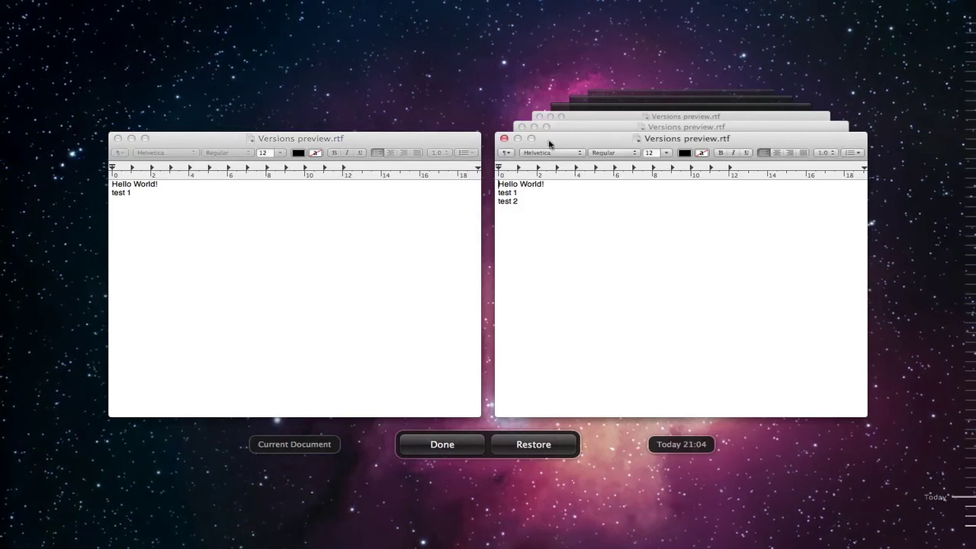
pyautogui.click(524, 441)
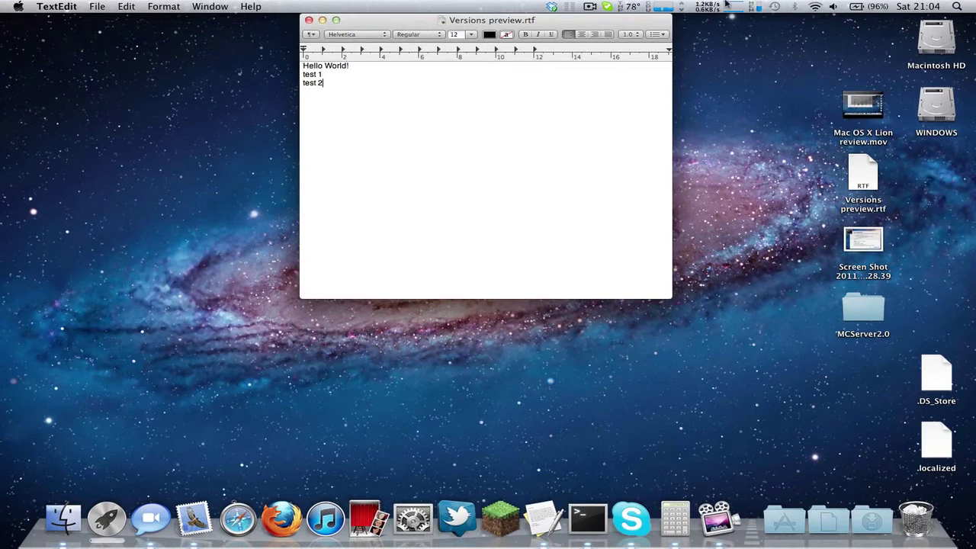
pyautogui.click(753, 6)
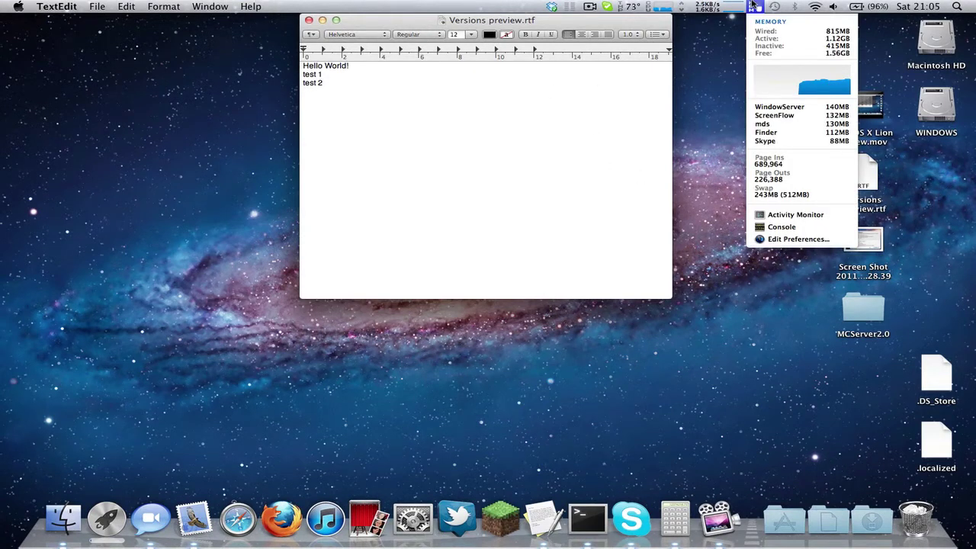
pyautogui.click(753, 6)
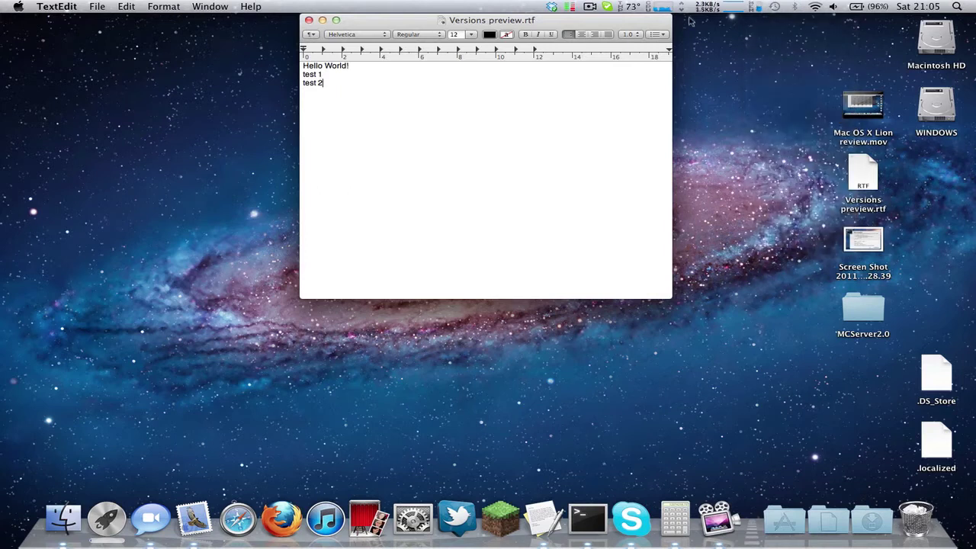
pyautogui.click(539, 21)
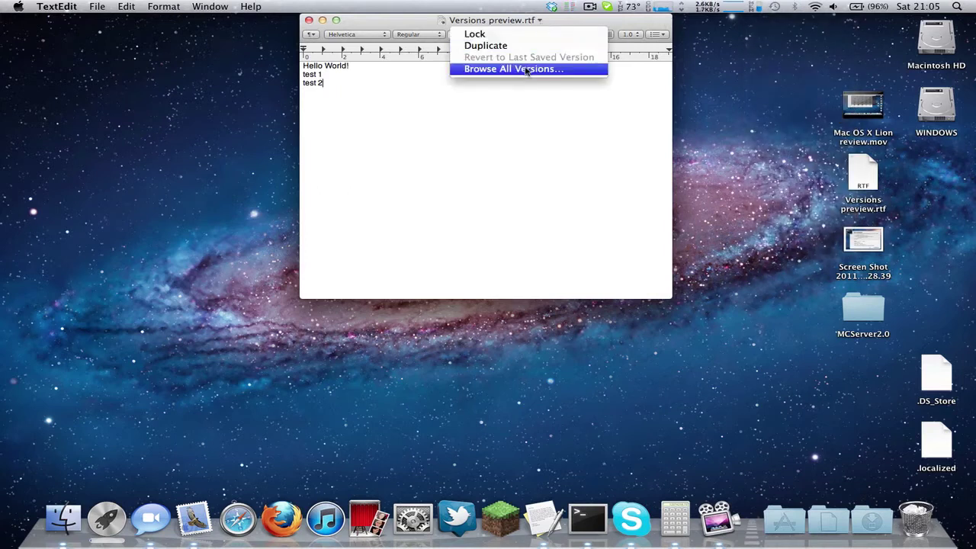
pyautogui.click(526, 69)
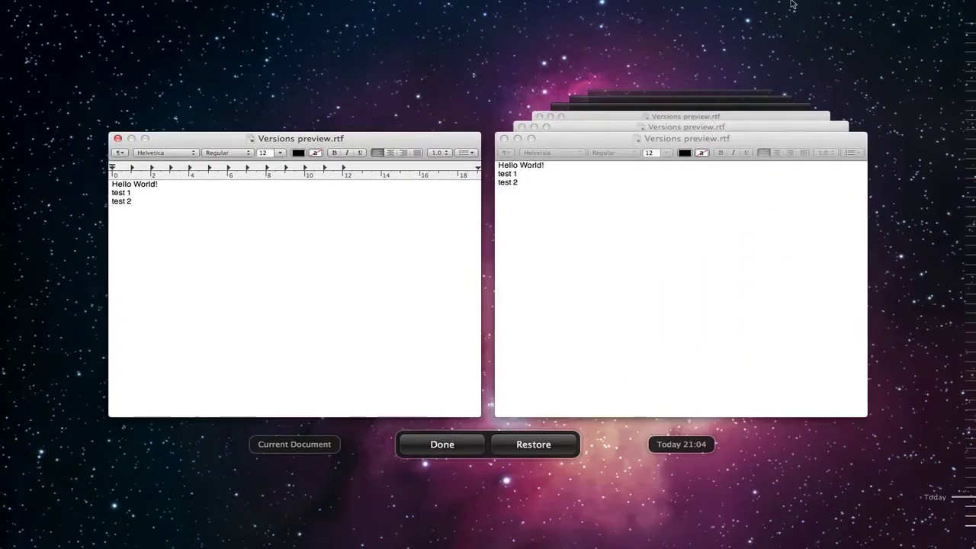
pyautogui.click(754, 6)
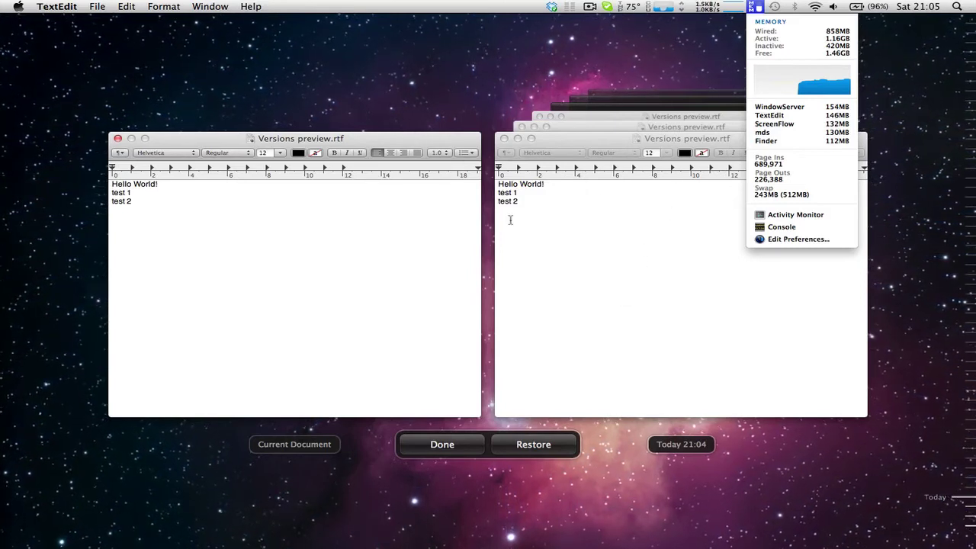
pyautogui.click(419, 239)
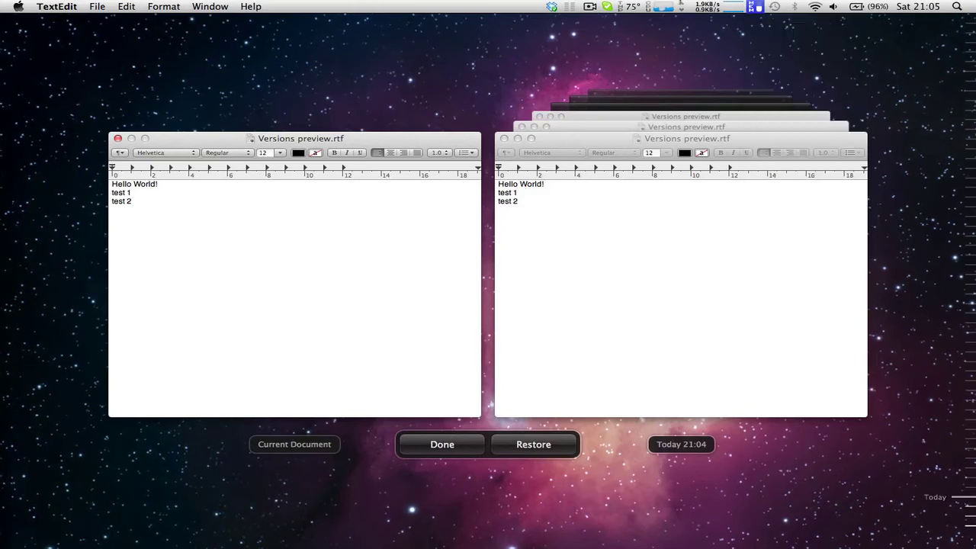
pyautogui.click(666, 5)
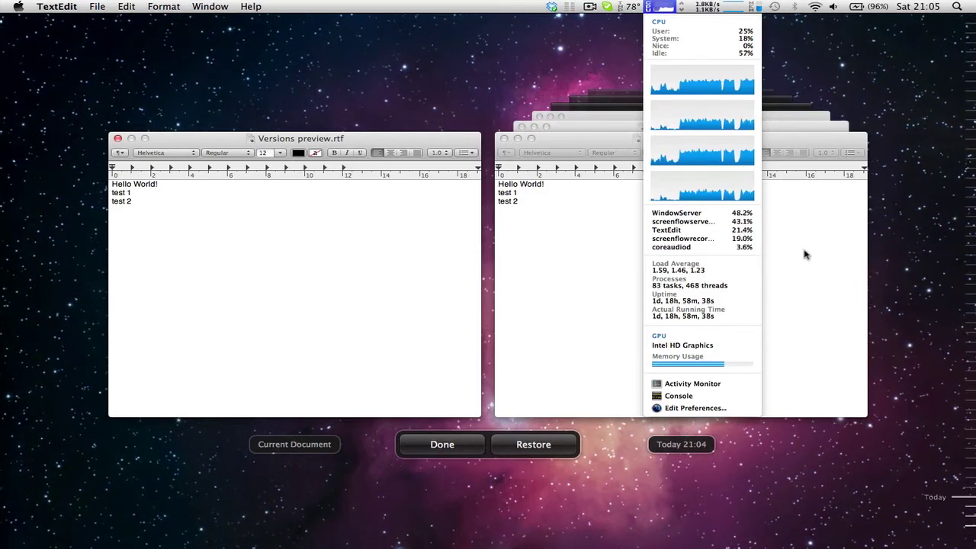
pyautogui.click(622, 263)
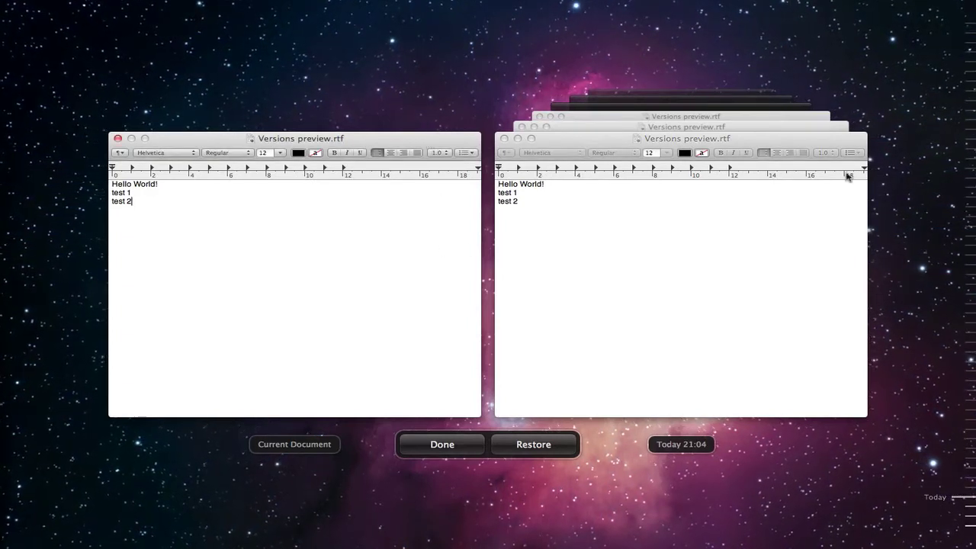
pyautogui.click(436, 450)
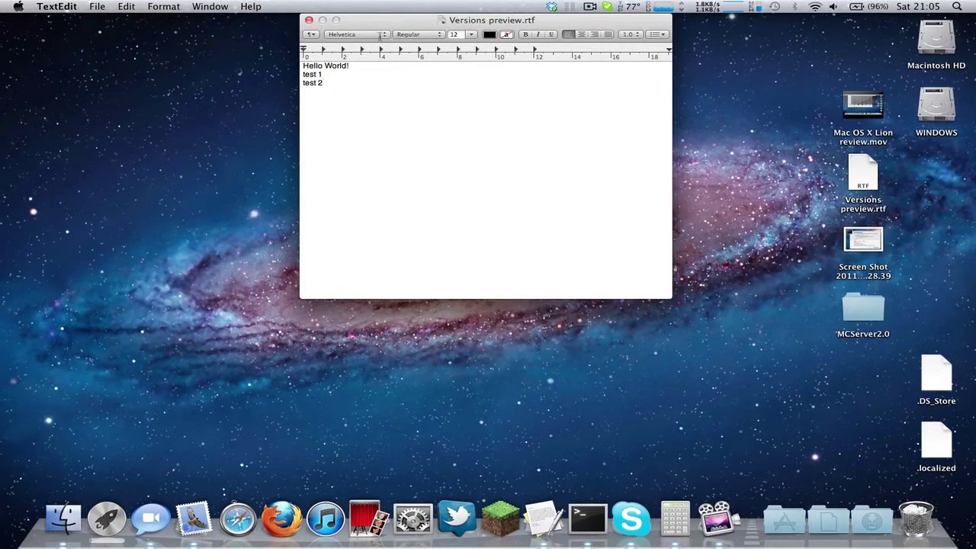
# Duplicate the document via File > Duplicate and move the copy's window right and down.
pyautogui.click(164, 6)
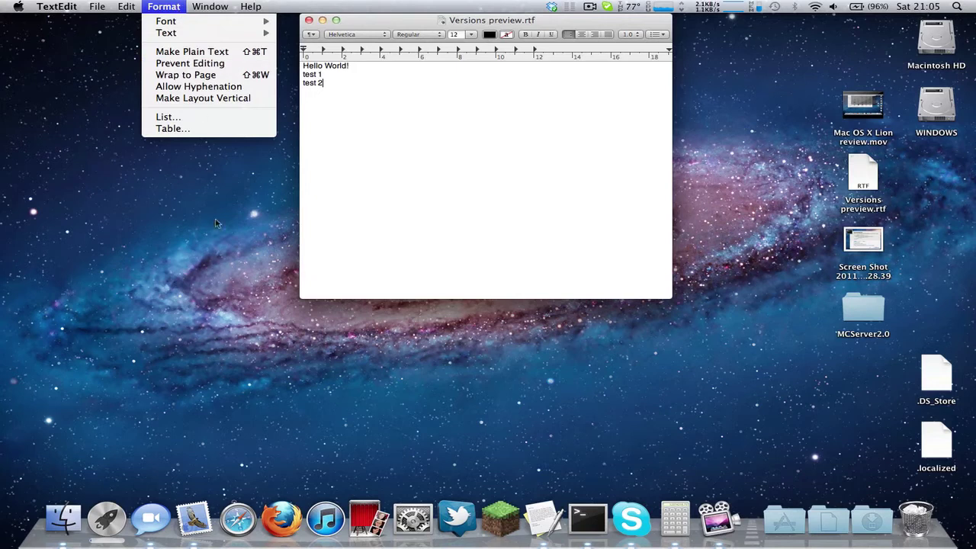
pyautogui.moveTo(97, 7)
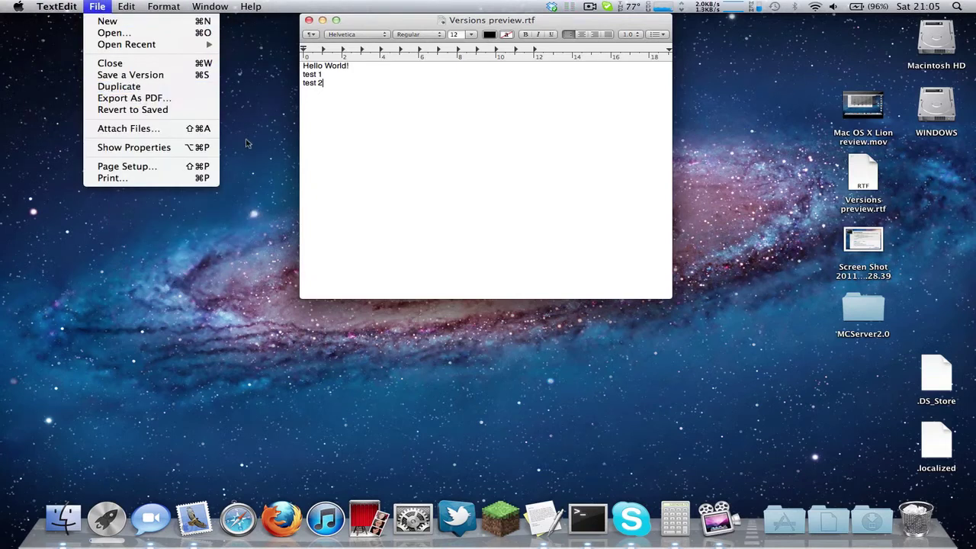
pyautogui.click(154, 89)
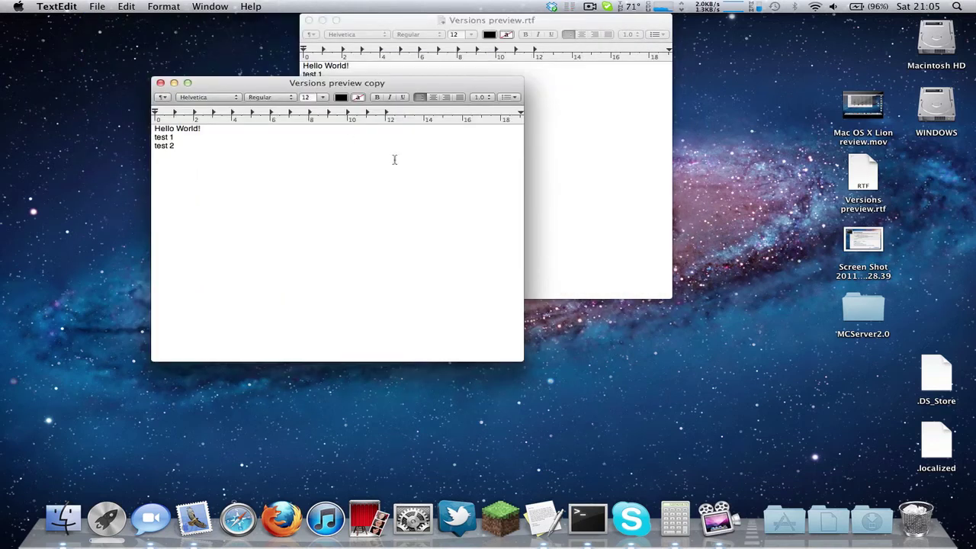
pyautogui.moveTo(391, 93); pyautogui.dragTo(497, 101)
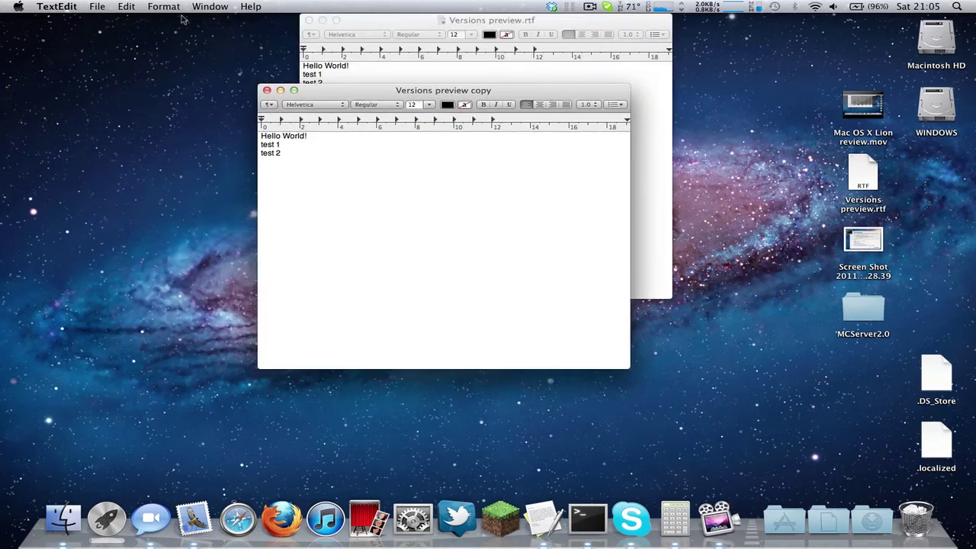
# Start saving Versions preview copy, then cancel the save sheet.
pyautogui.click(97, 6)
pyautogui.click(111, 75)
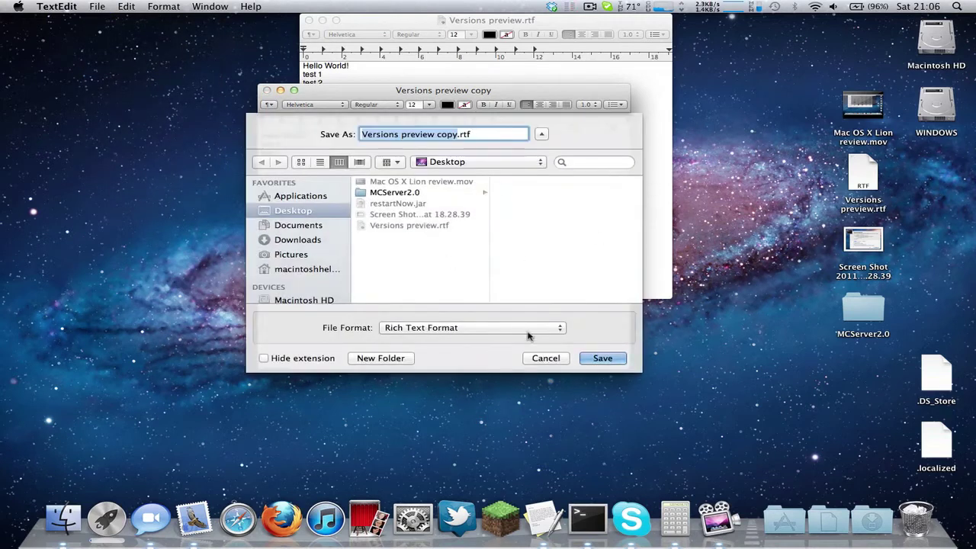
pyautogui.click(461, 277)
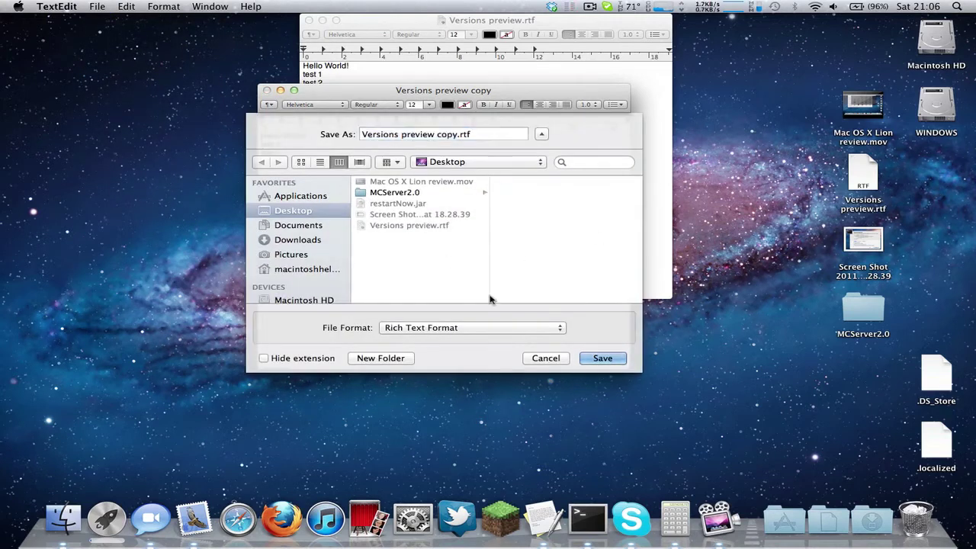
pyautogui.click(545, 358)
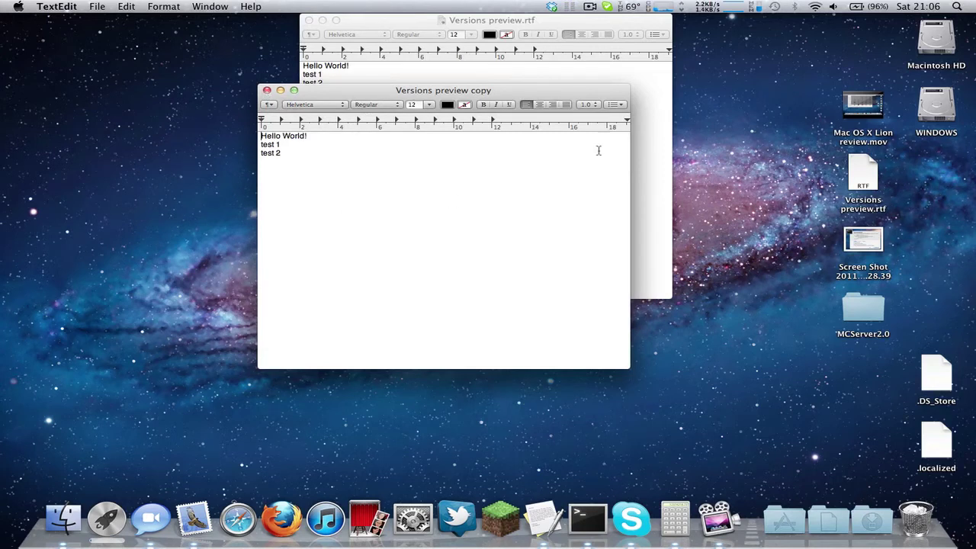
# Close the Versions preview copy window, discarding it with Don't Save.
pyautogui.click(499, 79)
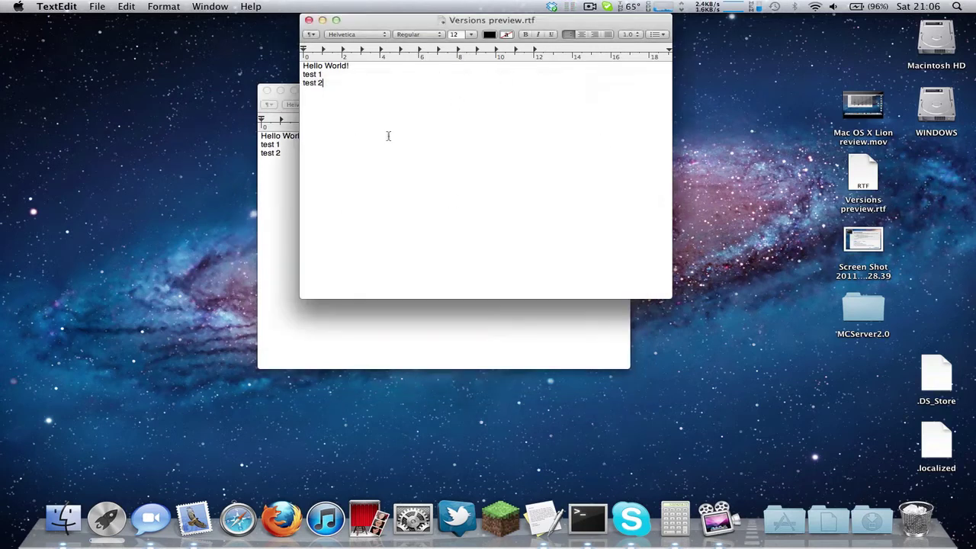
pyautogui.click(266, 90)
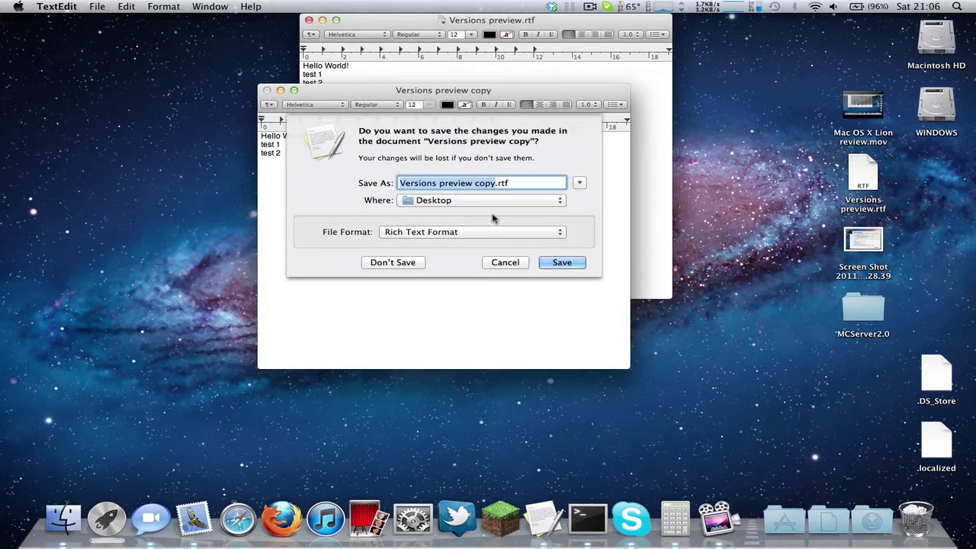
pyautogui.click(519, 188)
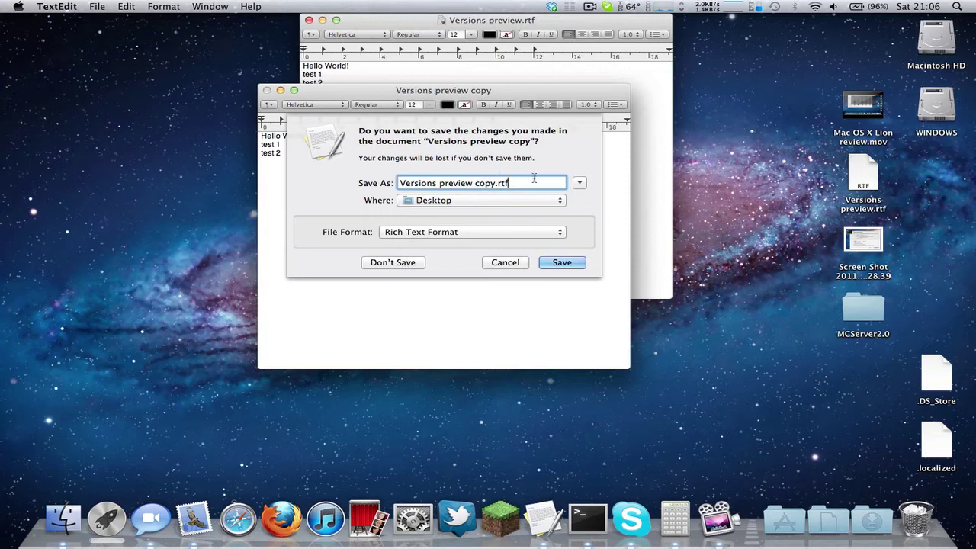
pyautogui.click(411, 263)
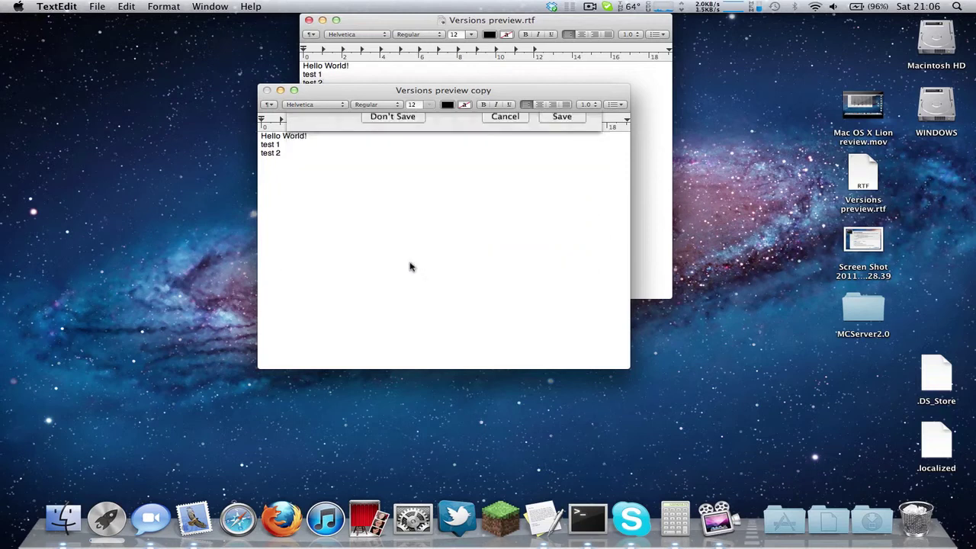
# Quick Look Versions preview.rtf on the Desktop, then close the preview.
pyautogui.click(860, 169)
pyautogui.press('space')
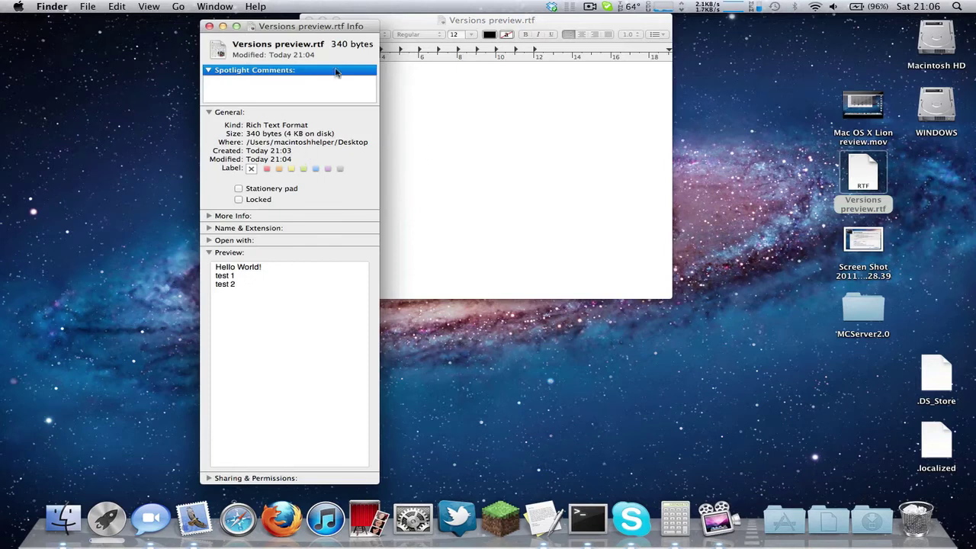
pyautogui.press('super+w')
# Add lines test 3, test 4, a blank line and test 5, then save.
pyautogui.click(442, 160)
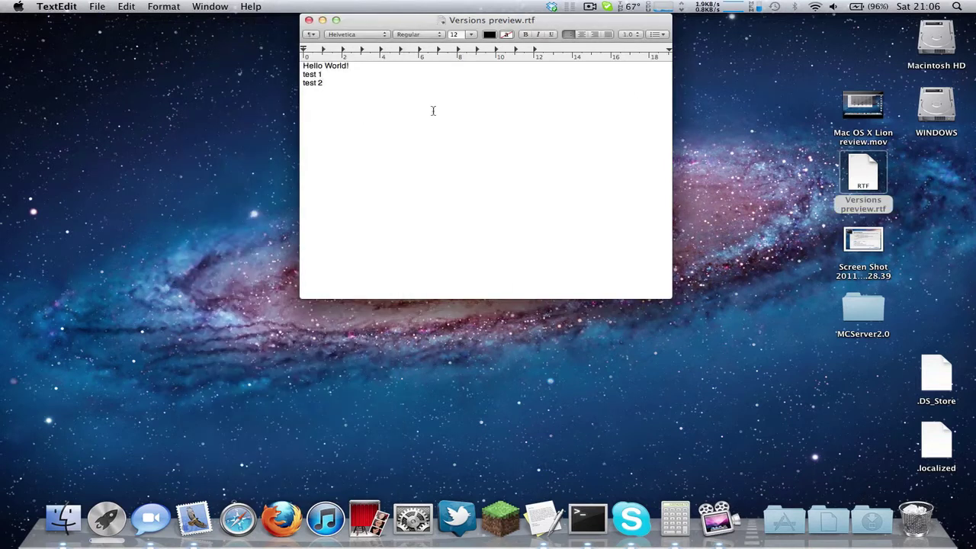
pyautogui.press('Return')
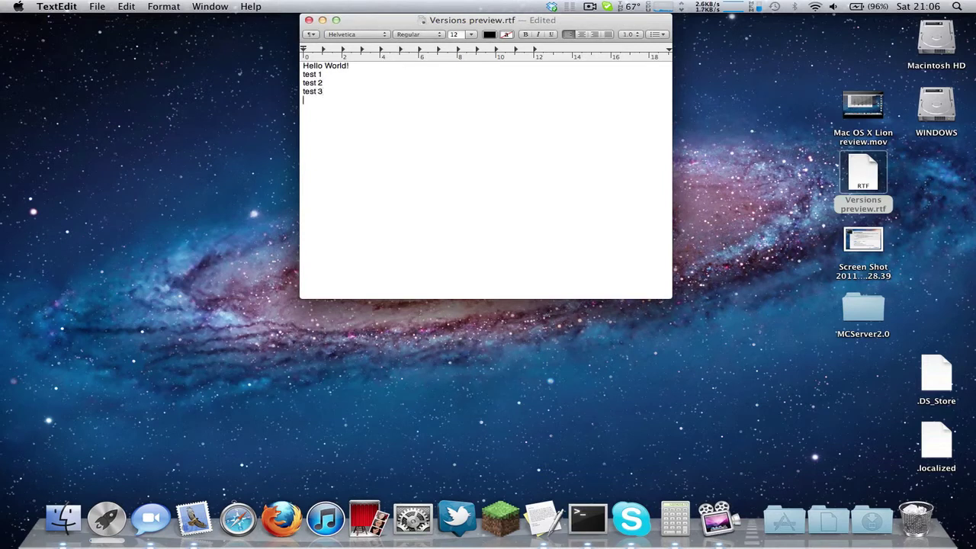
pyautogui.write('test 3')
pyautogui.press('Return')
pyautogui.write('test')
pyautogui.press('Return')
pyautogui.write('te')
pyautogui.press('super+s')
# Check the saved RTF file's 366-byte size in Finder's Get Info window.
pyautogui.press('super+Tab')
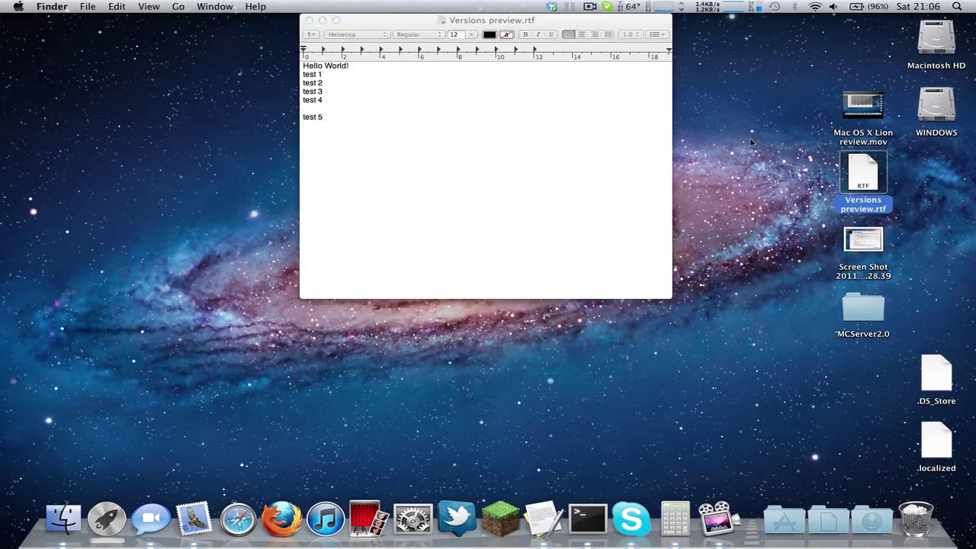
pyautogui.press('super+i')
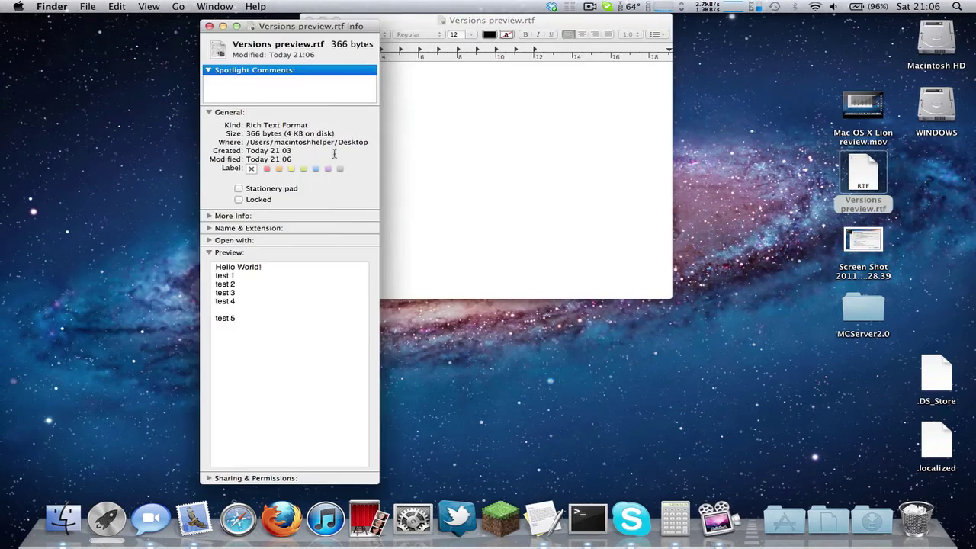
pyautogui.click(208, 26)
pyautogui.click(536, 21)
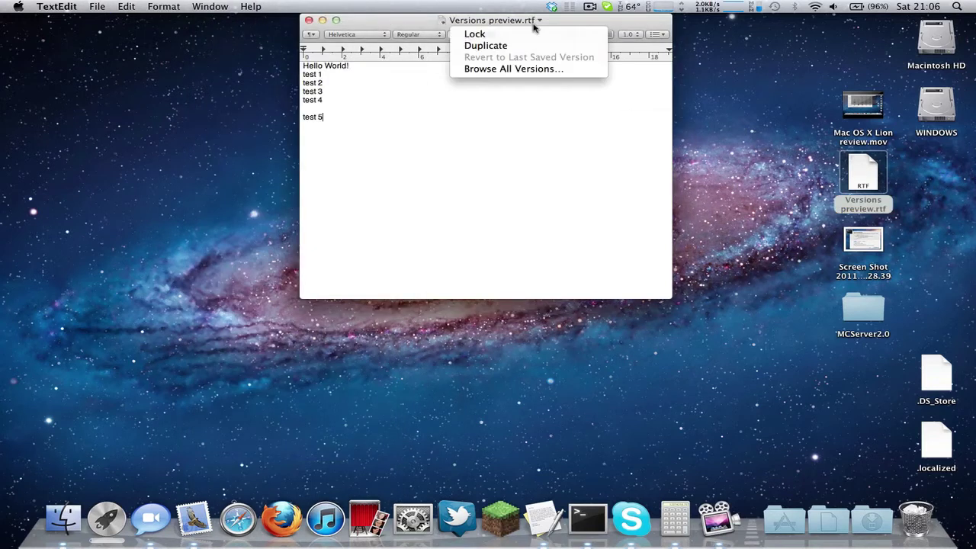
# Browse all versions, inspect the older version's last lines, then exit with Done.
pyautogui.click(512, 68)
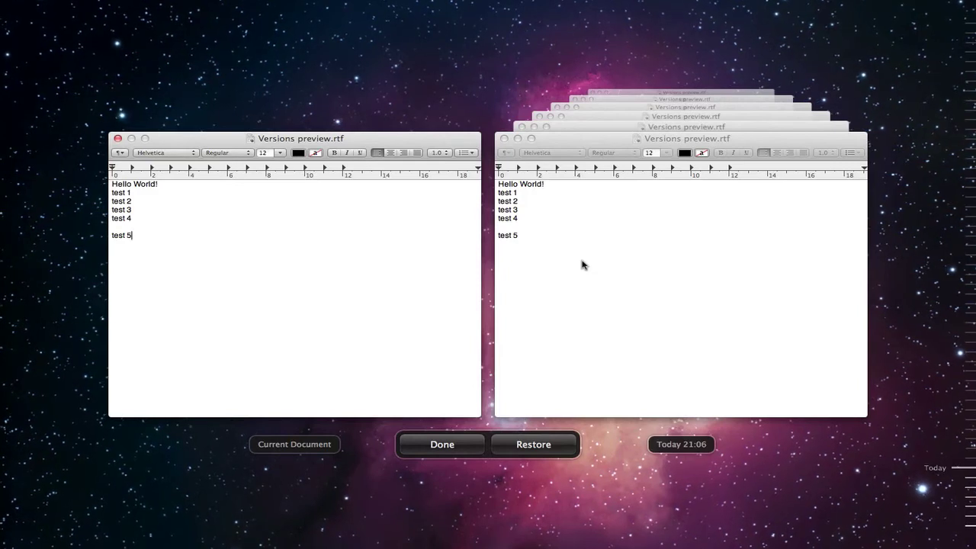
pyautogui.click(622, 270)
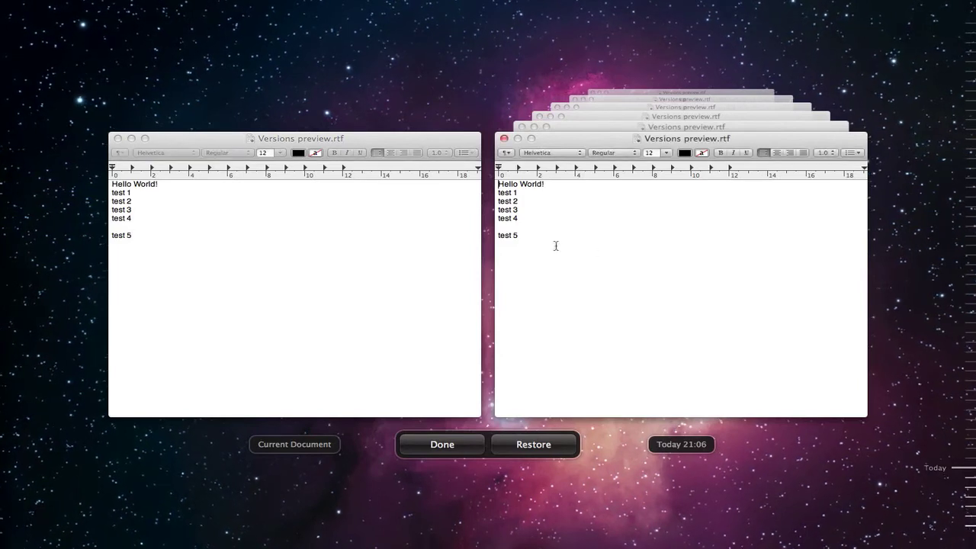
pyautogui.moveTo(549, 244); pyautogui.dragTo(499, 207)
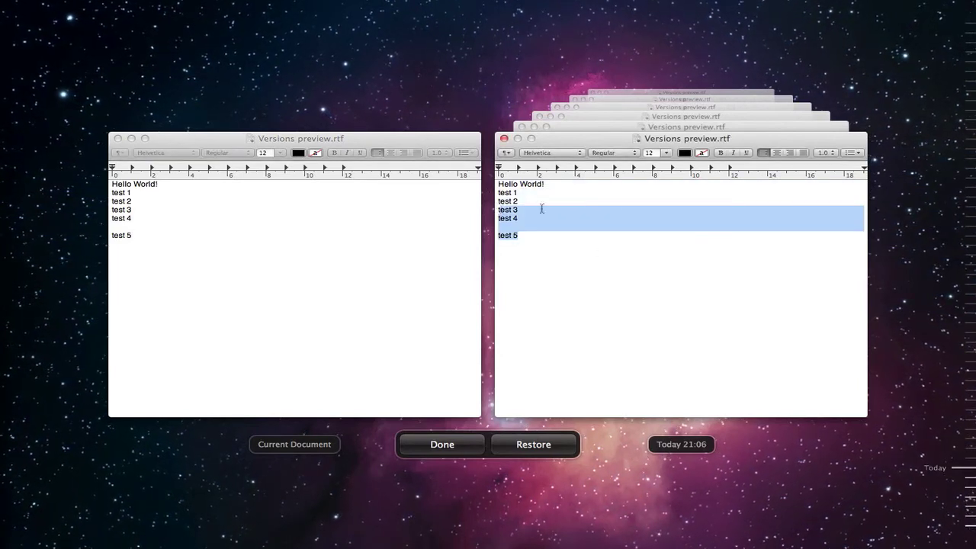
pyautogui.click(646, 217)
pyautogui.moveTo(627, 262); pyautogui.dragTo(507, 218)
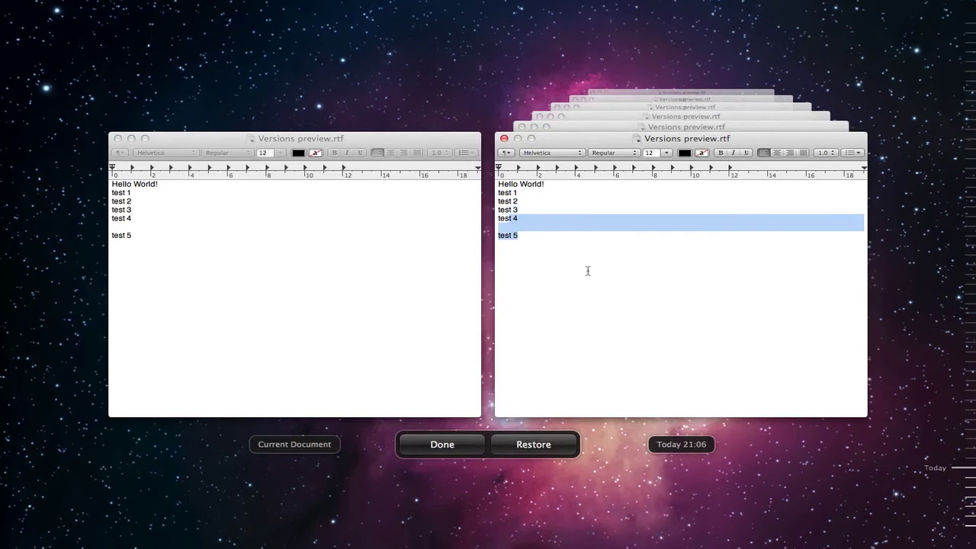
pyautogui.click(587, 270)
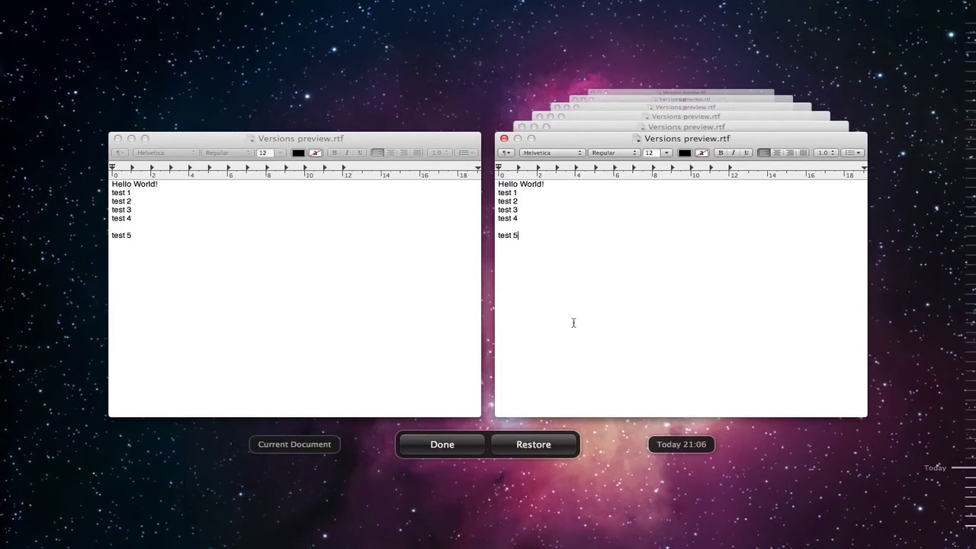
pyautogui.click(307, 215)
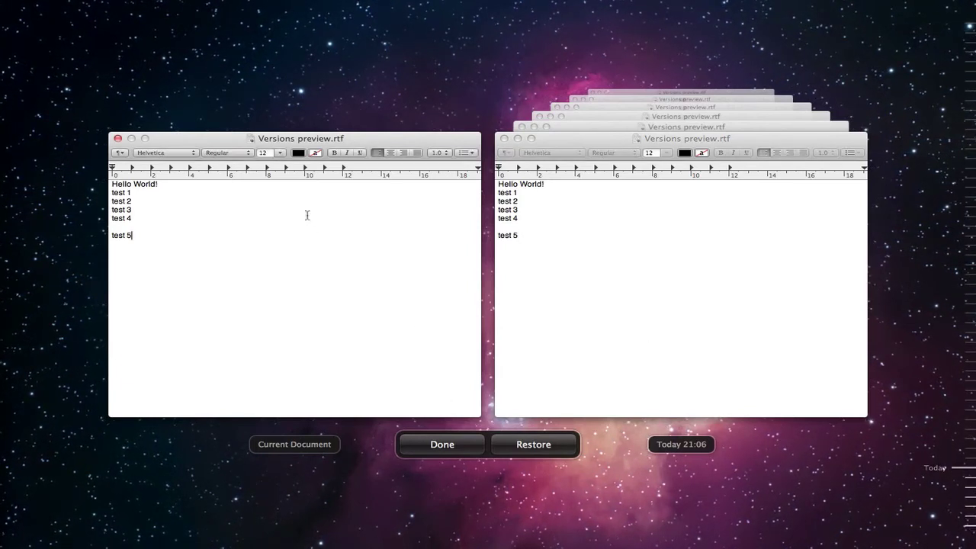
pyautogui.click(430, 450)
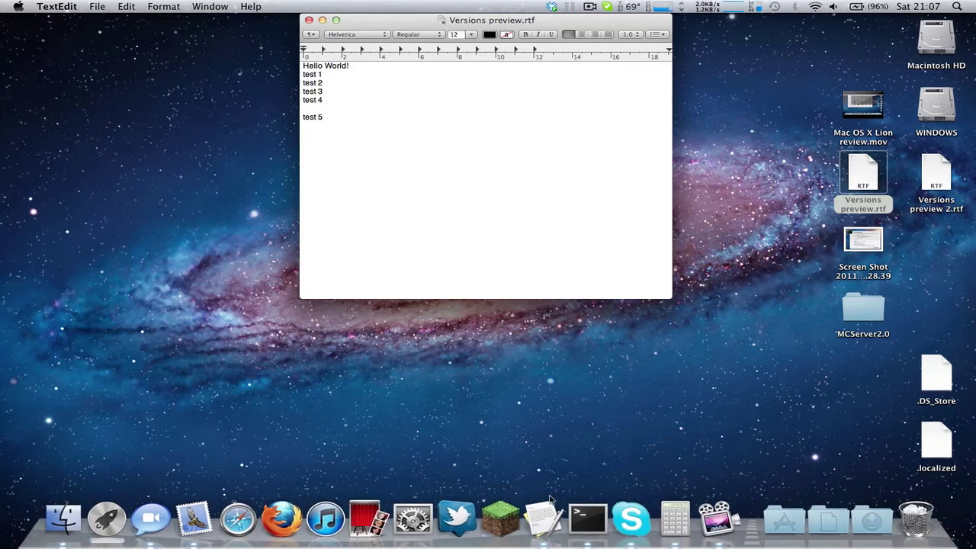
# Open Versions preview 2.rtf in TextEdit and check its versions browser shows no earlier versions.
pyautogui.moveTo(936, 174); pyautogui.dragTo(557, 497)
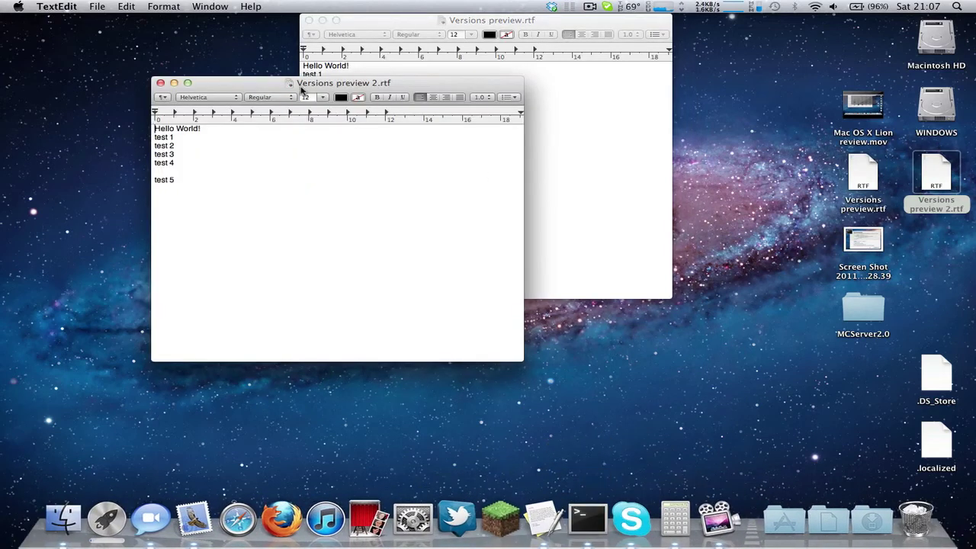
pyautogui.click(395, 84)
pyautogui.click(397, 131)
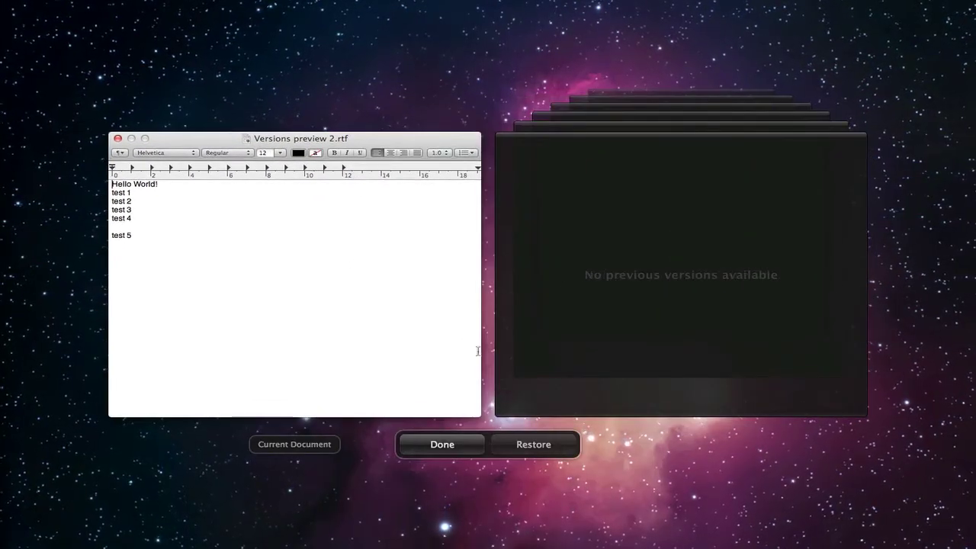
pyautogui.click(429, 453)
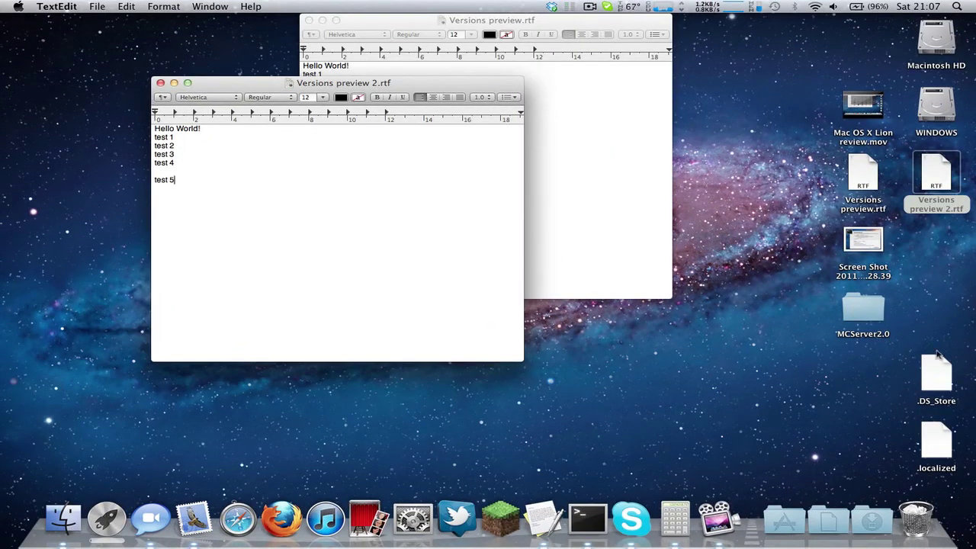
pyautogui.click(936, 386)
# View the Get Info details for .DS_Store twice, closing the Info window each time.
pyautogui.press('super+i')
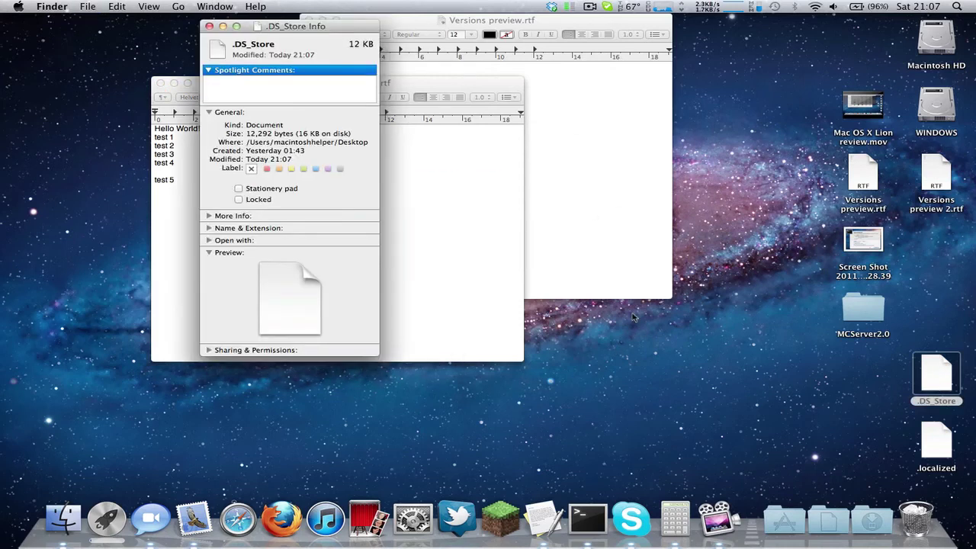
pyautogui.click(210, 28)
pyautogui.click(649, 168)
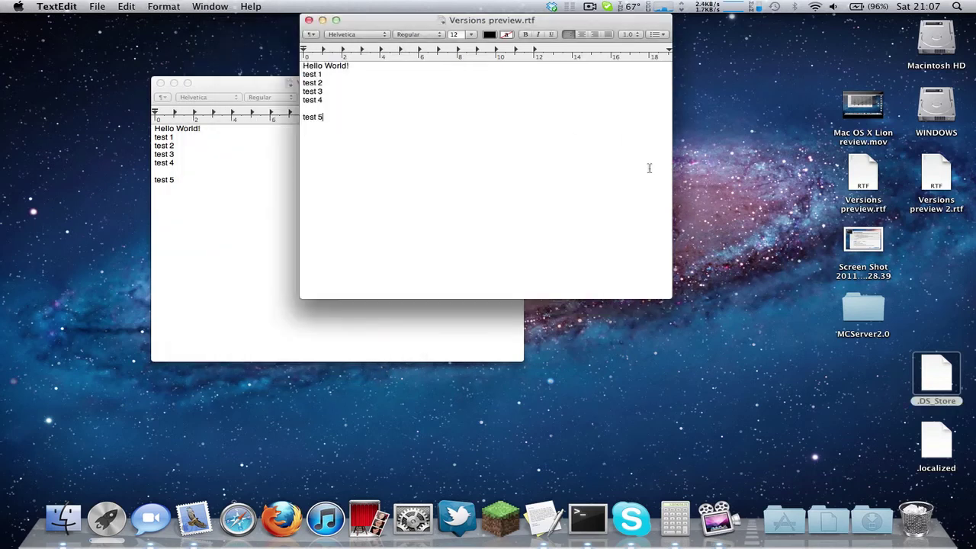
pyautogui.click(939, 369)
pyautogui.press('super+i')
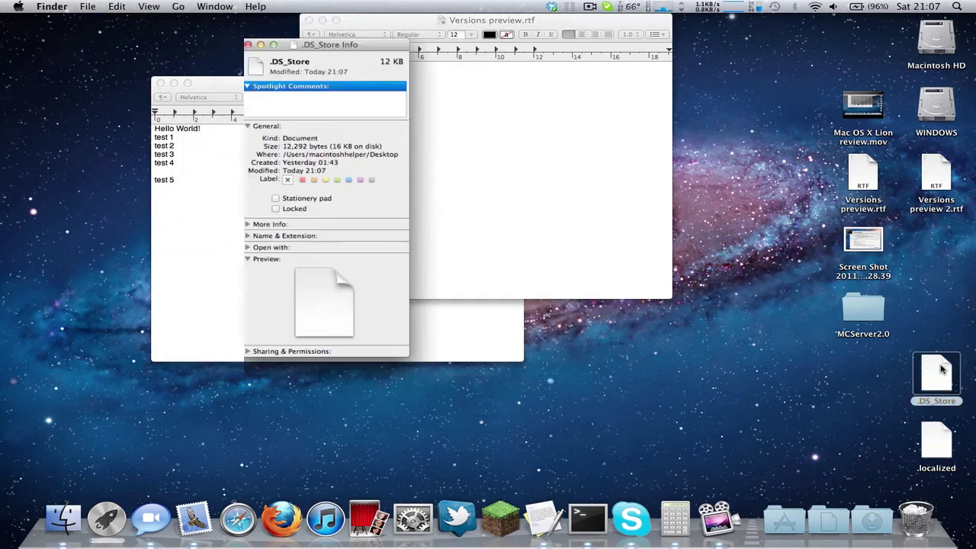
pyautogui.press('super+w')
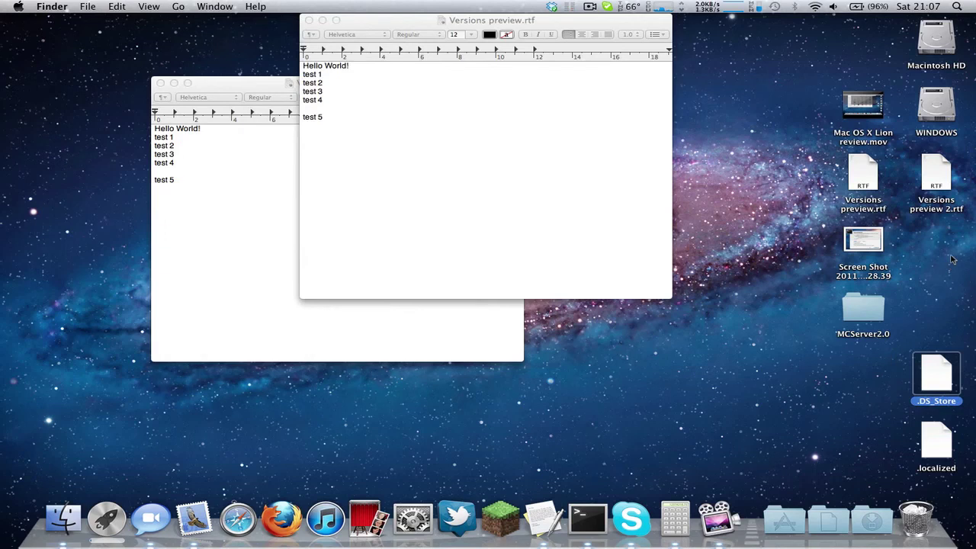
# Select Versions preview 2.rtf, then Versions preview.rtf on the desktop, and bring the original document's window forward.
pyautogui.click(941, 245)
pyautogui.click(930, 185)
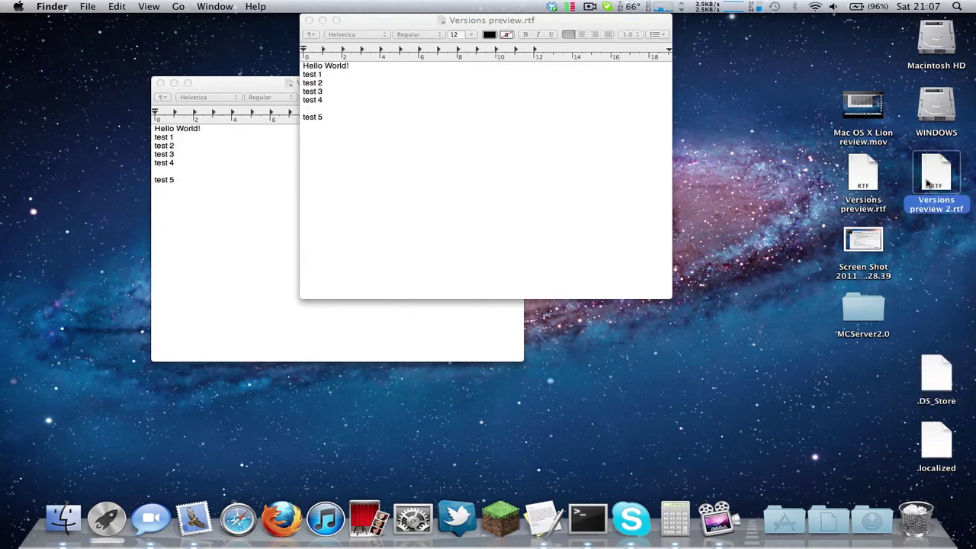
pyautogui.click(869, 177)
pyautogui.click(563, 133)
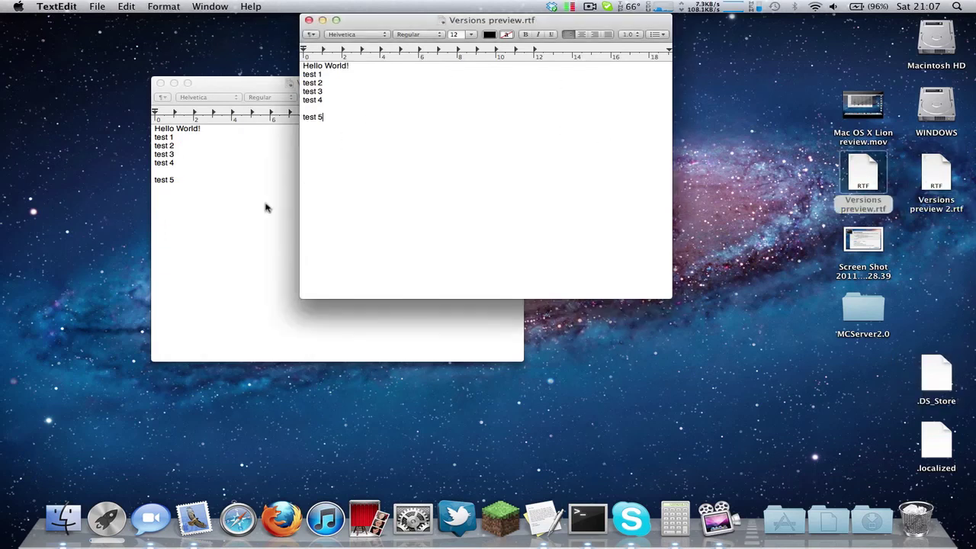